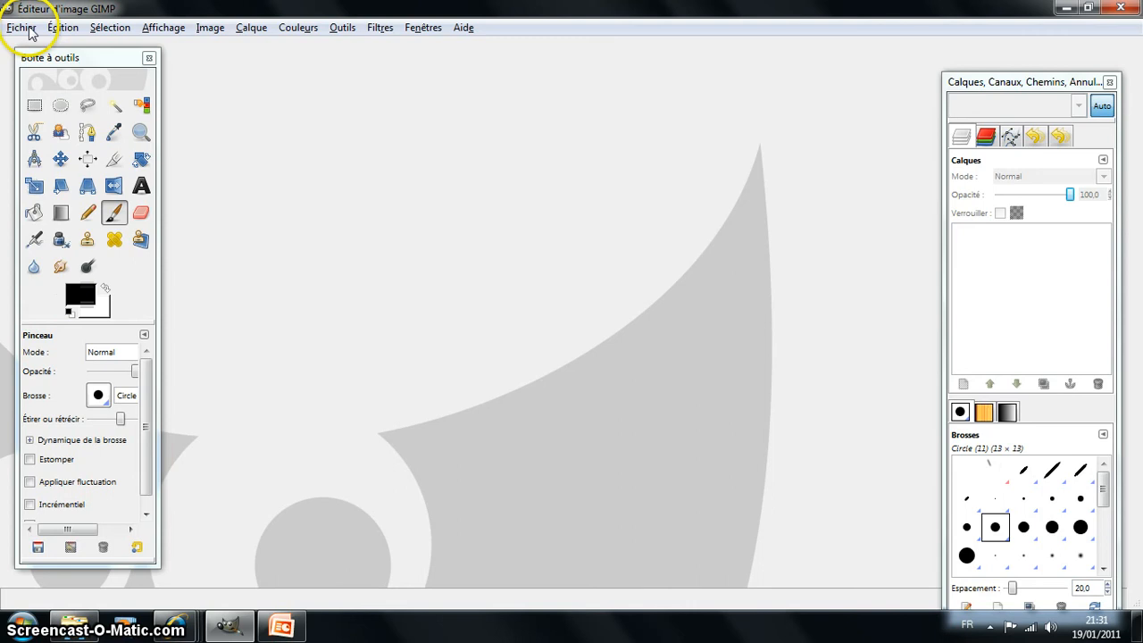
Open the image Aster des Alpes.JPG from the photos internet folder
click(22, 28)
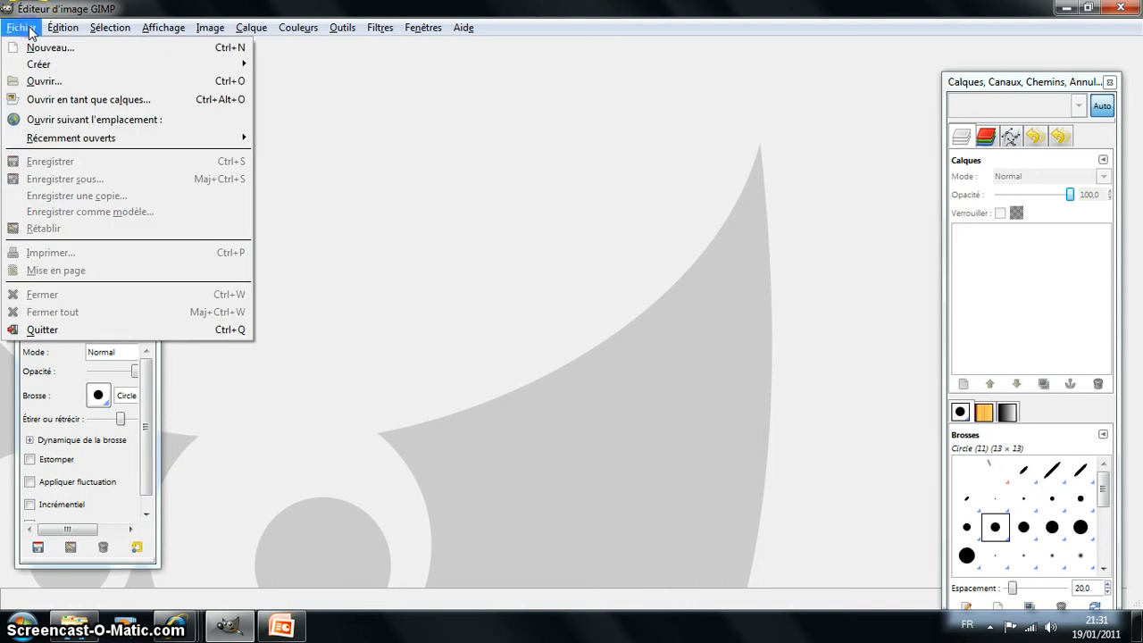
click(43, 82)
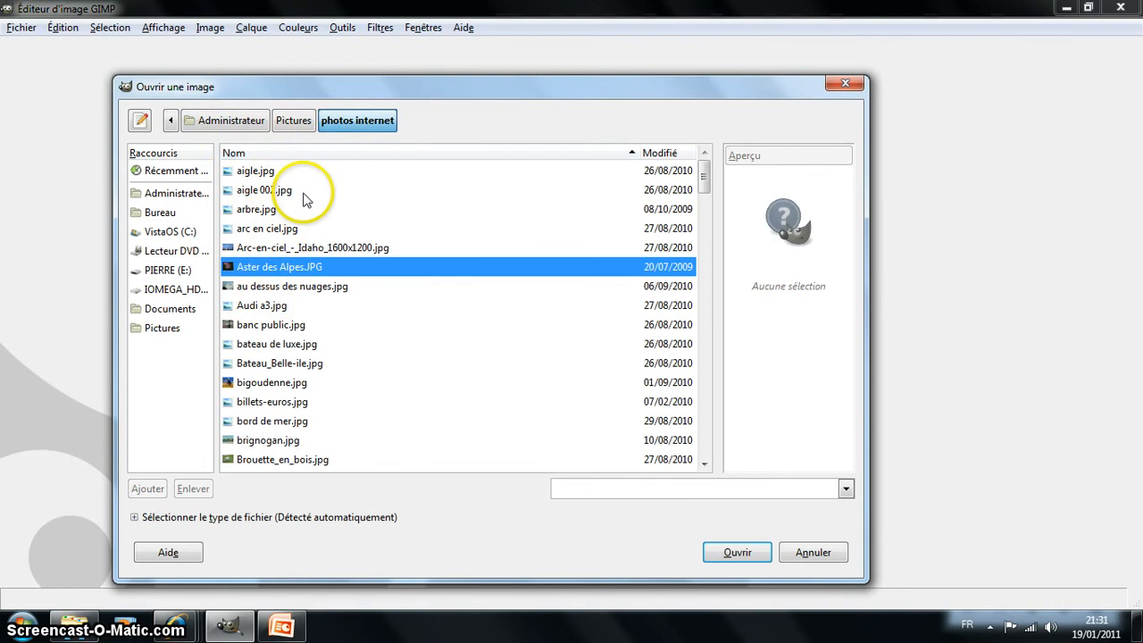
click(272, 270)
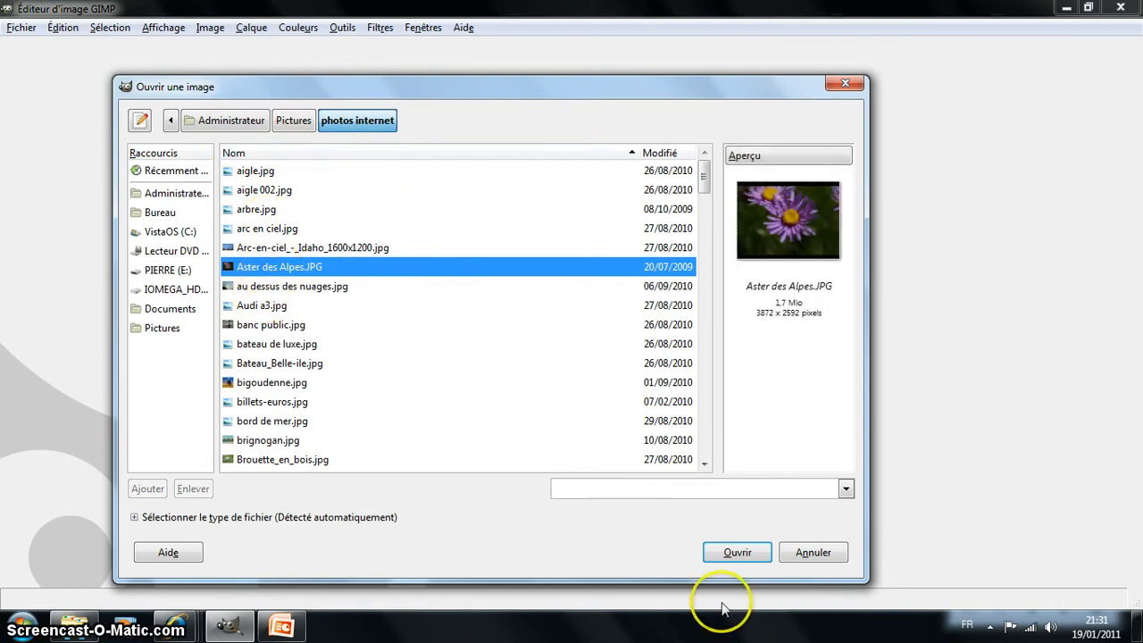
click(746, 555)
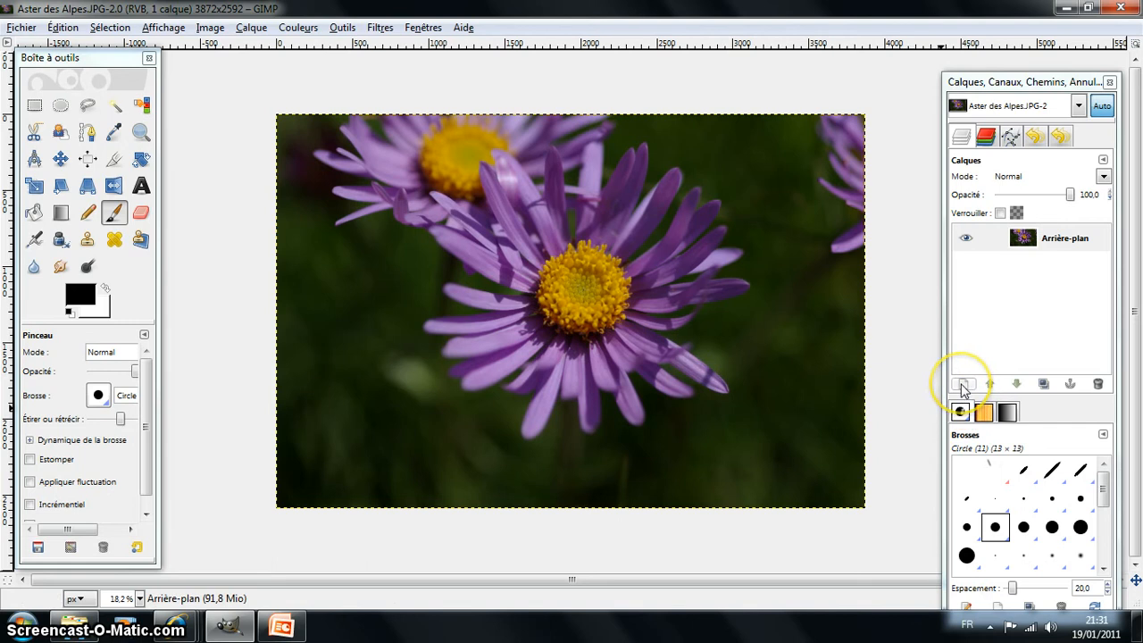
Create a new layer named "filet blanc" with white (Blanc) as its fill type
click(963, 386)
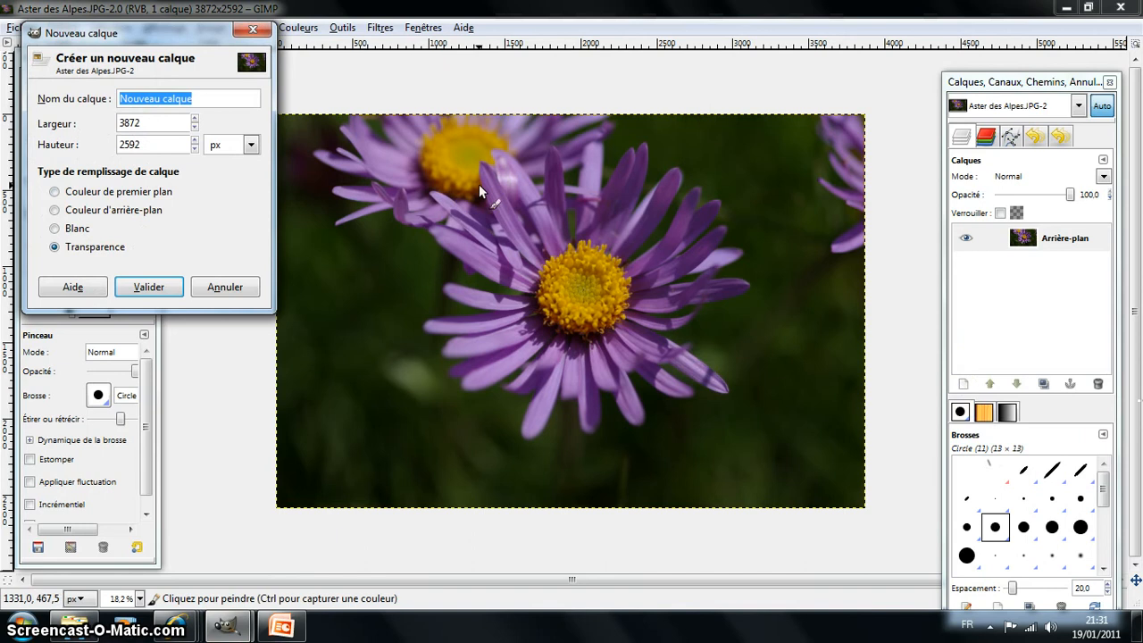
text(filet blanc)
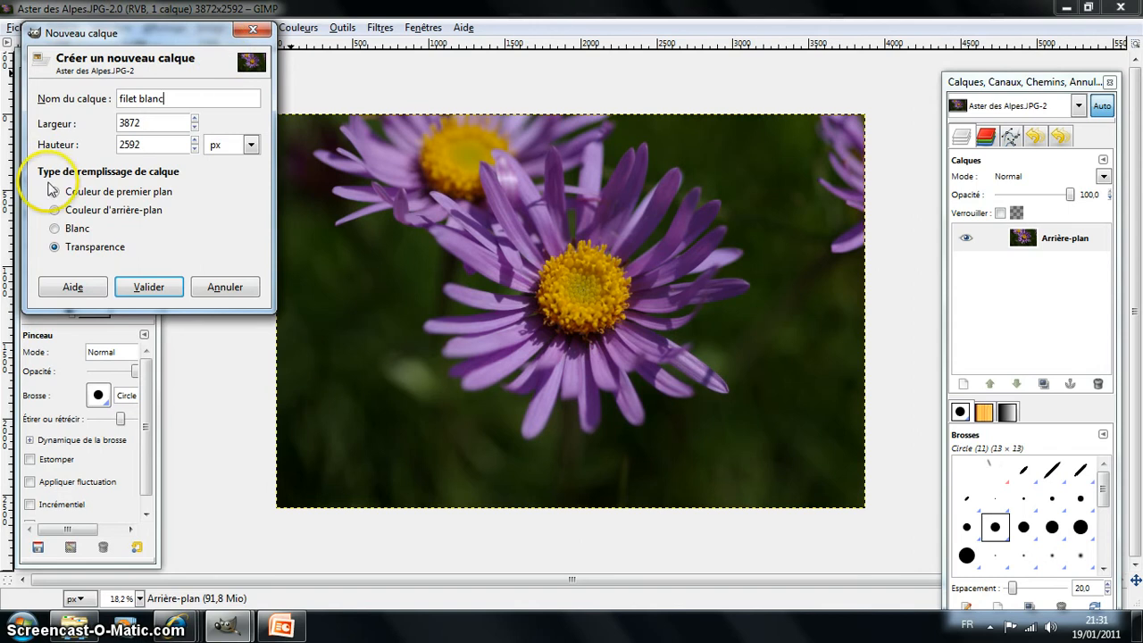
click(59, 231)
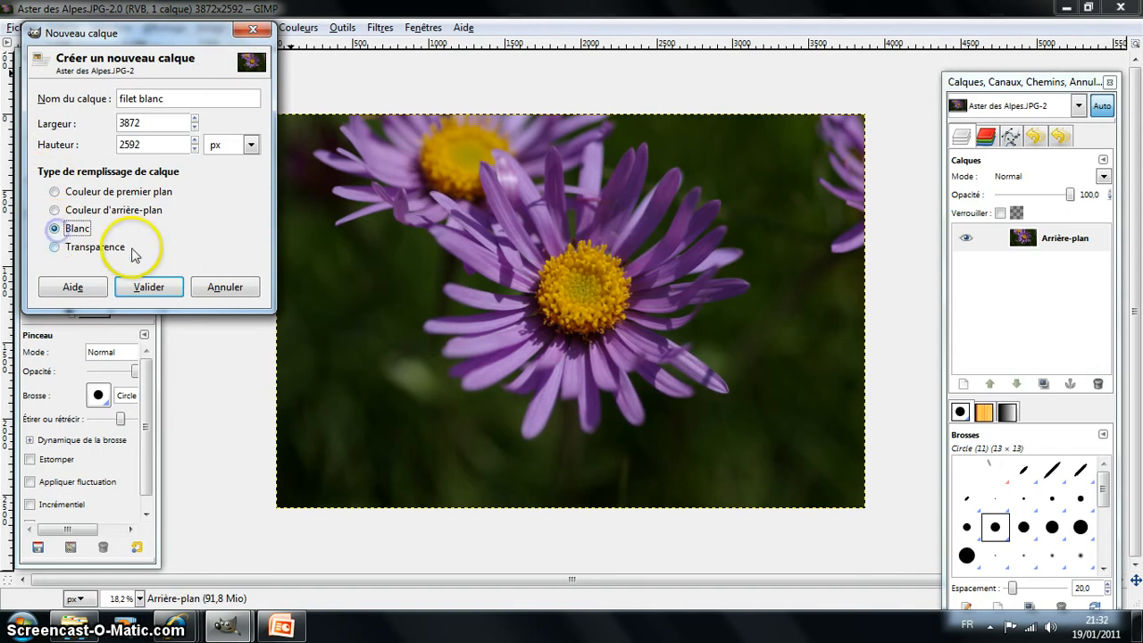
click(148, 290)
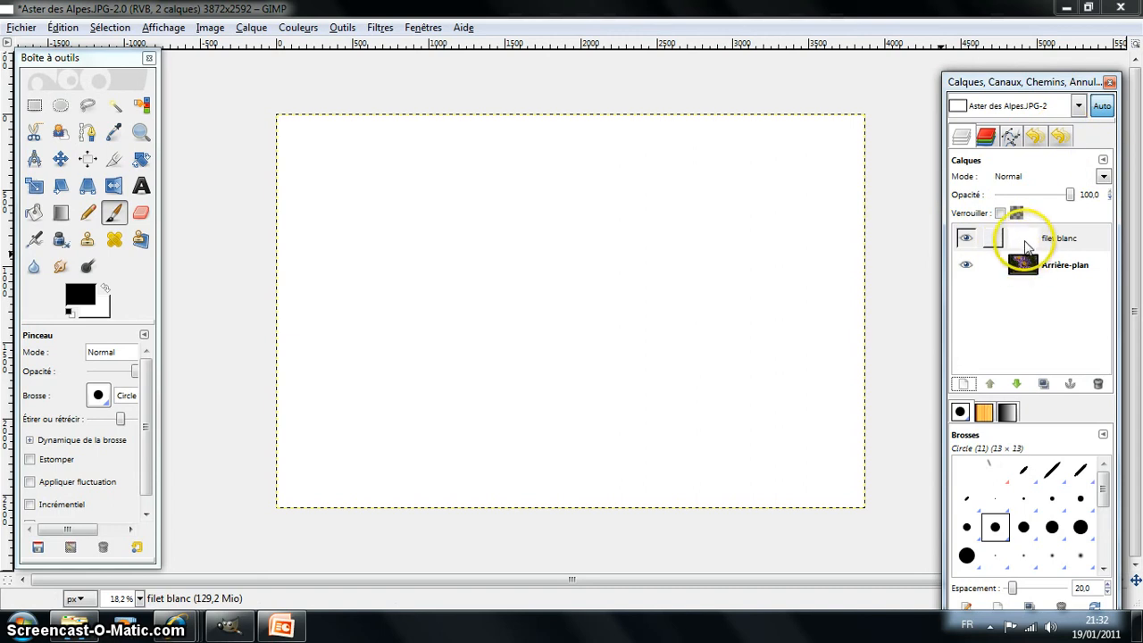
Place the filet blanc layer beneath the Arrière-plan layer and hide Arrière-plan
drag(1023, 247, 1022, 272)
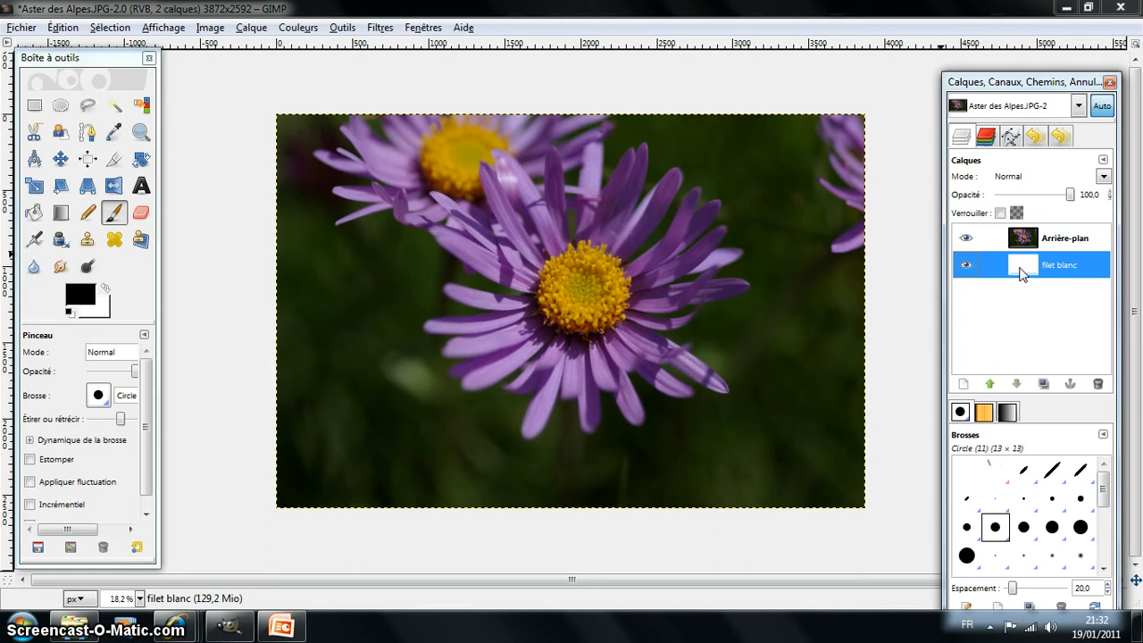
click(968, 240)
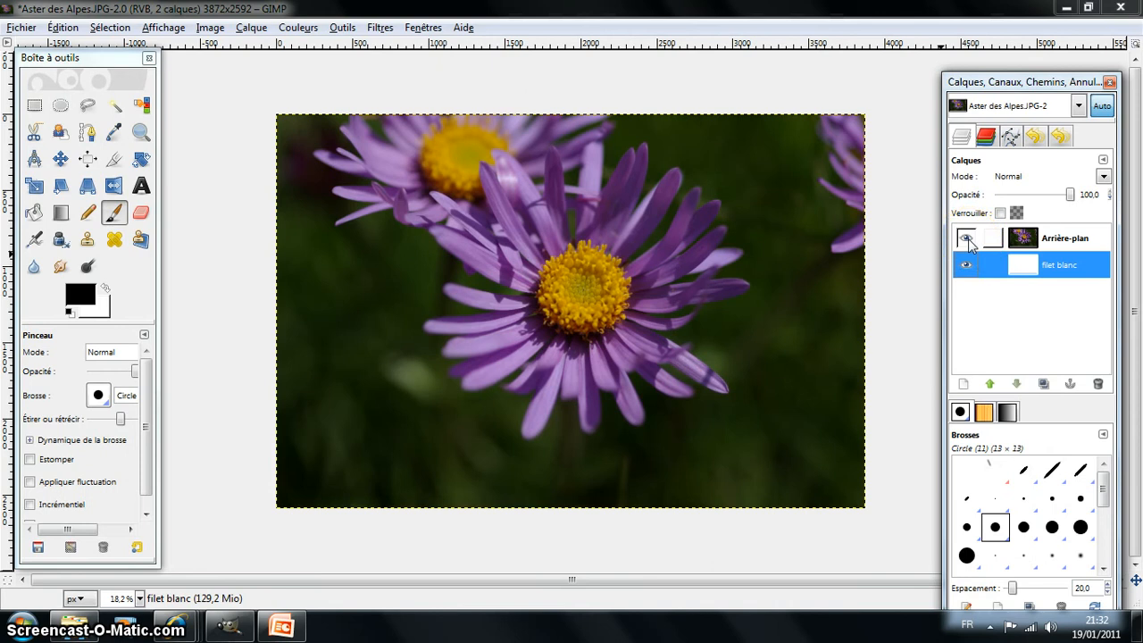
click(968, 239)
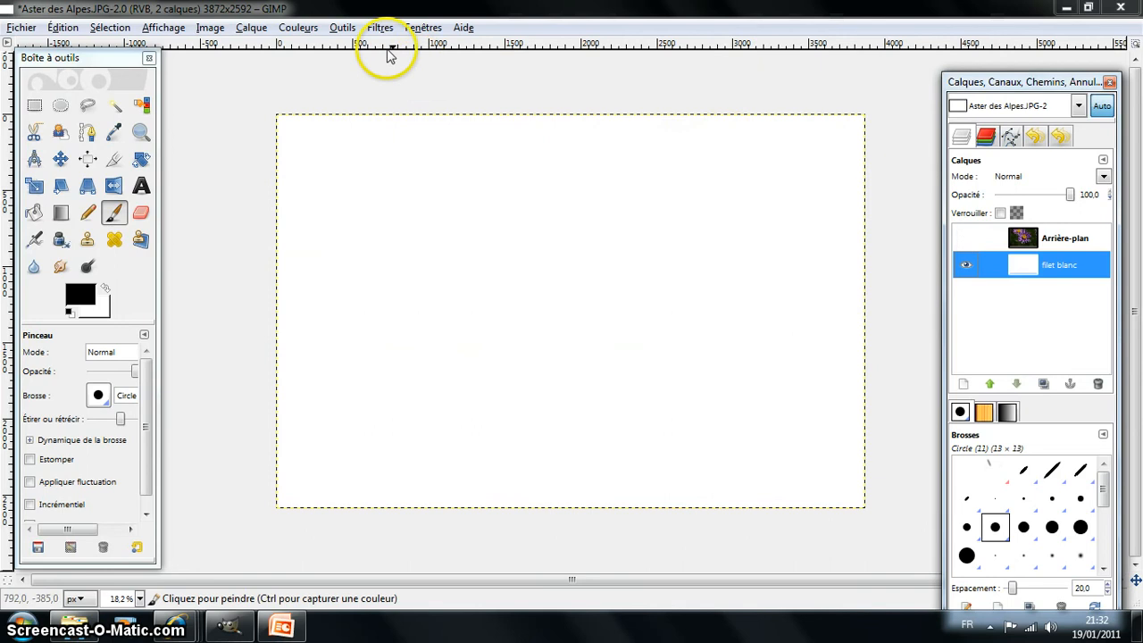
Set the canvas size in percent, to 103 for the width and 103.01 for the height
click(215, 28)
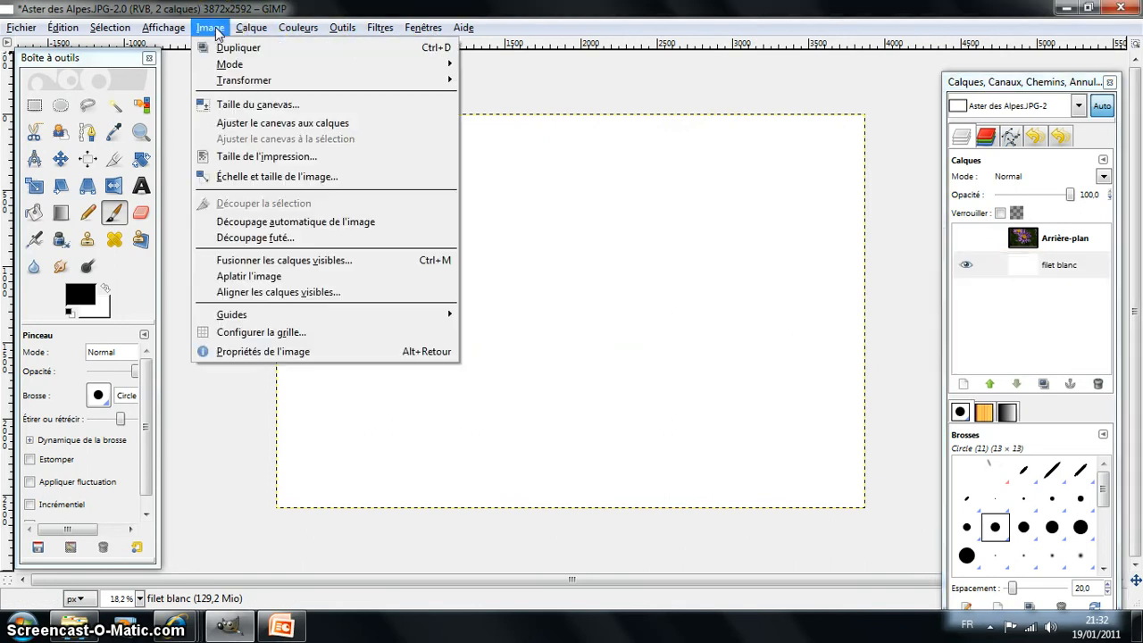
click(258, 106)
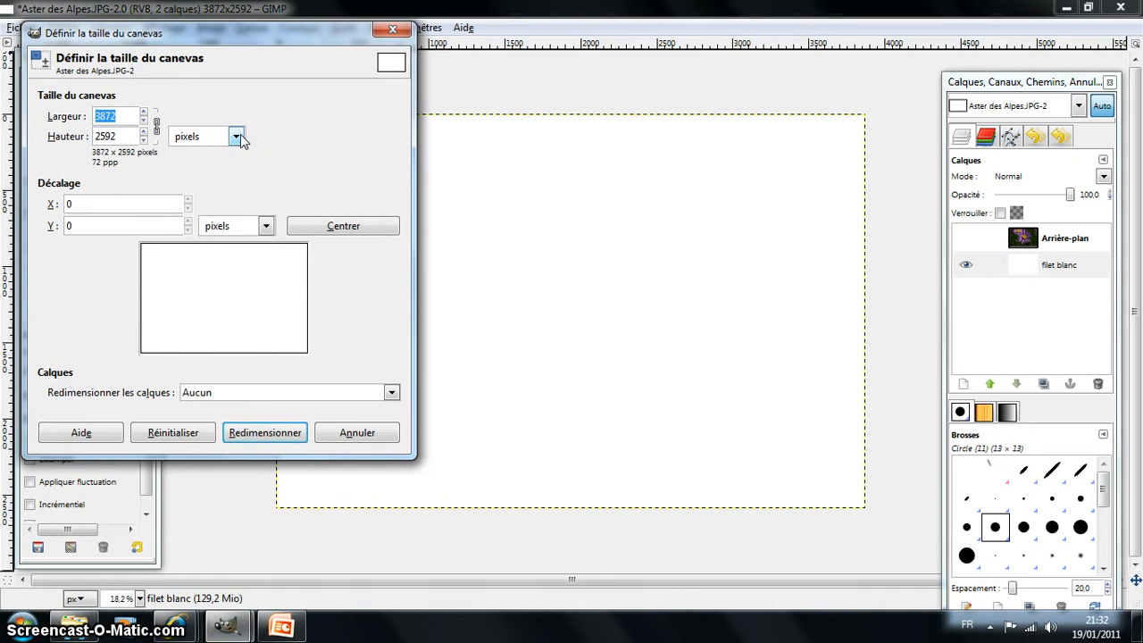
click(238, 137)
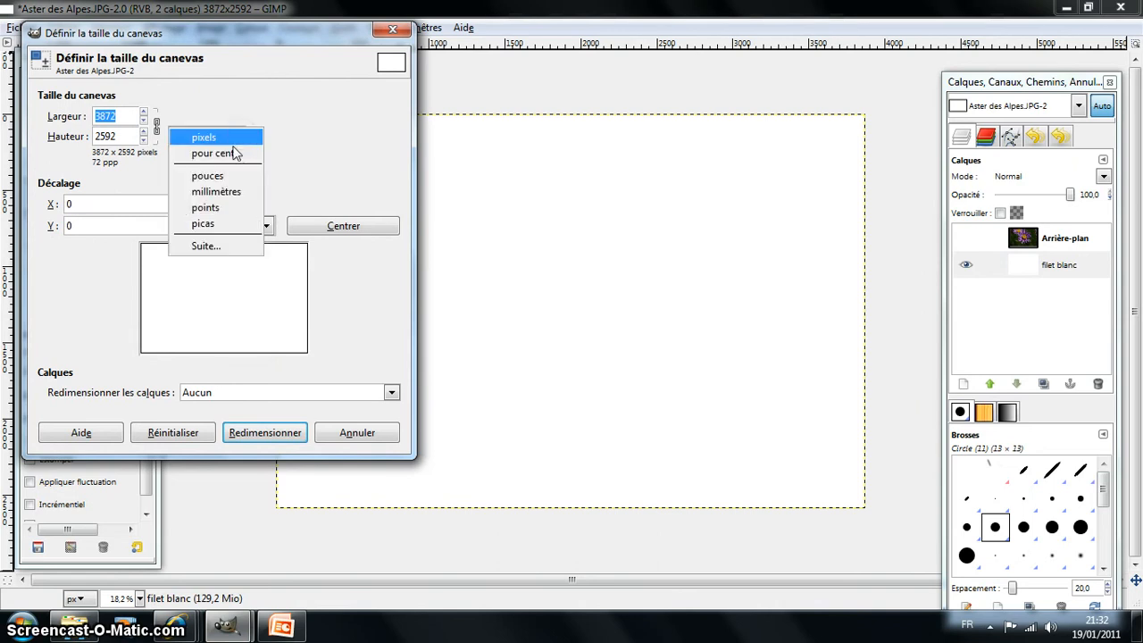
click(214, 152)
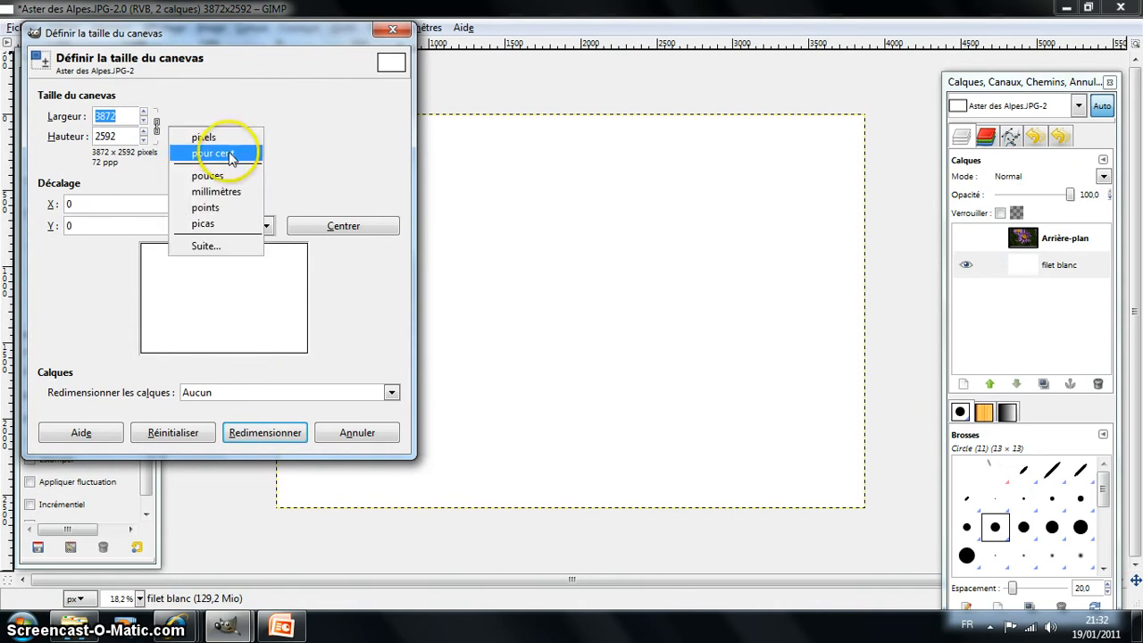
click(125, 115)
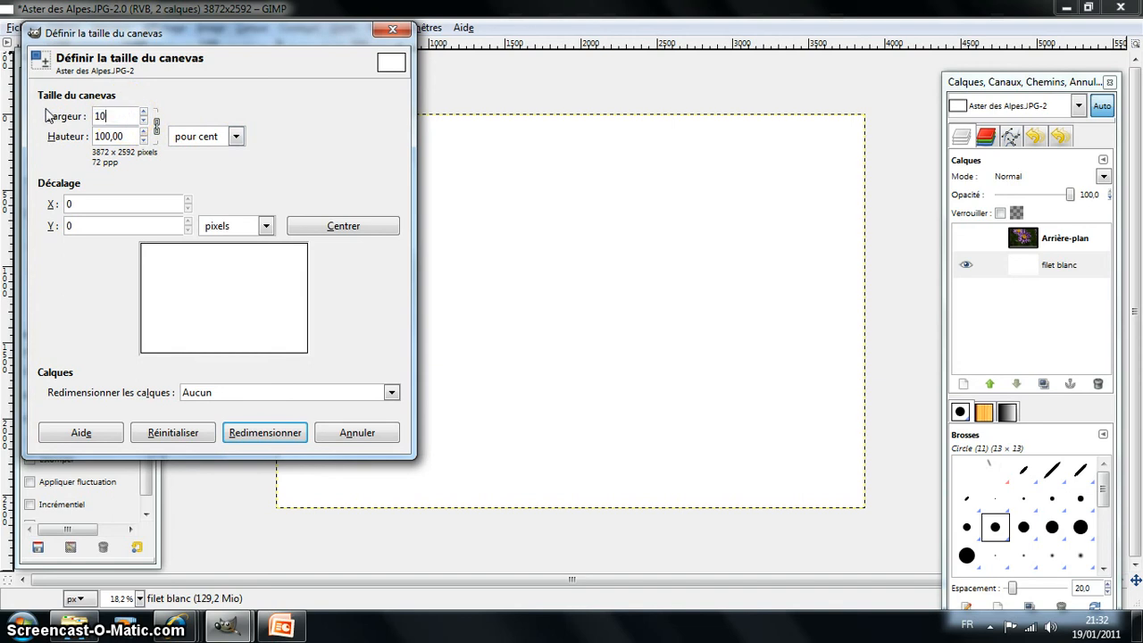
click(114, 136)
click(143, 132)
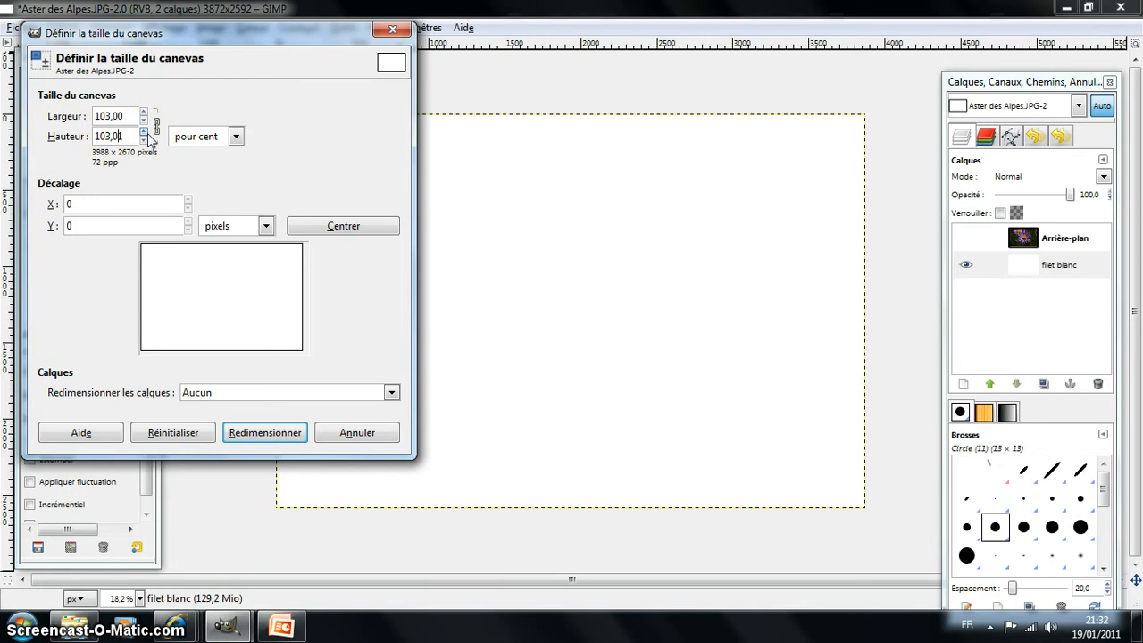
Centre the content on the enlarged canvas and apply the resize to all visible layers (Tous les calques visibles)
click(330, 229)
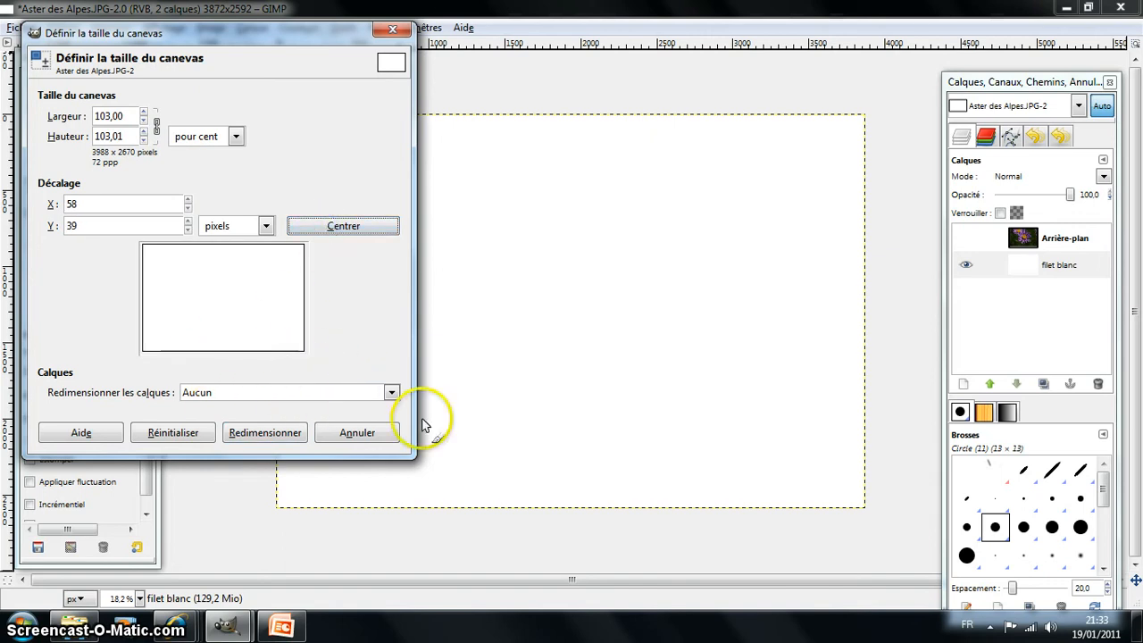
click(391, 393)
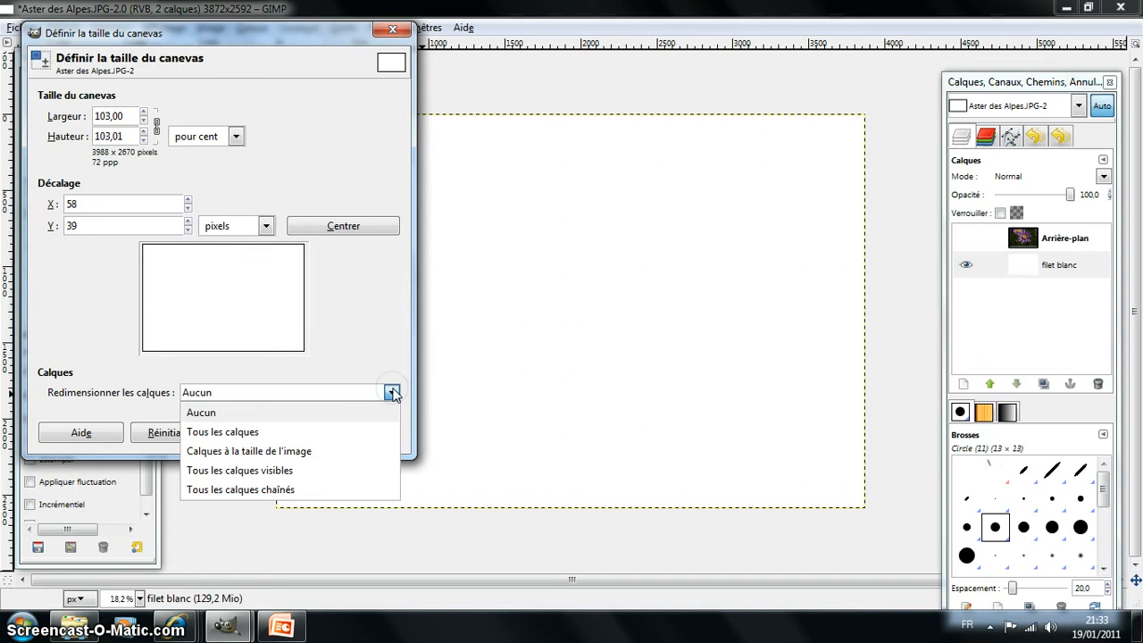
click(253, 476)
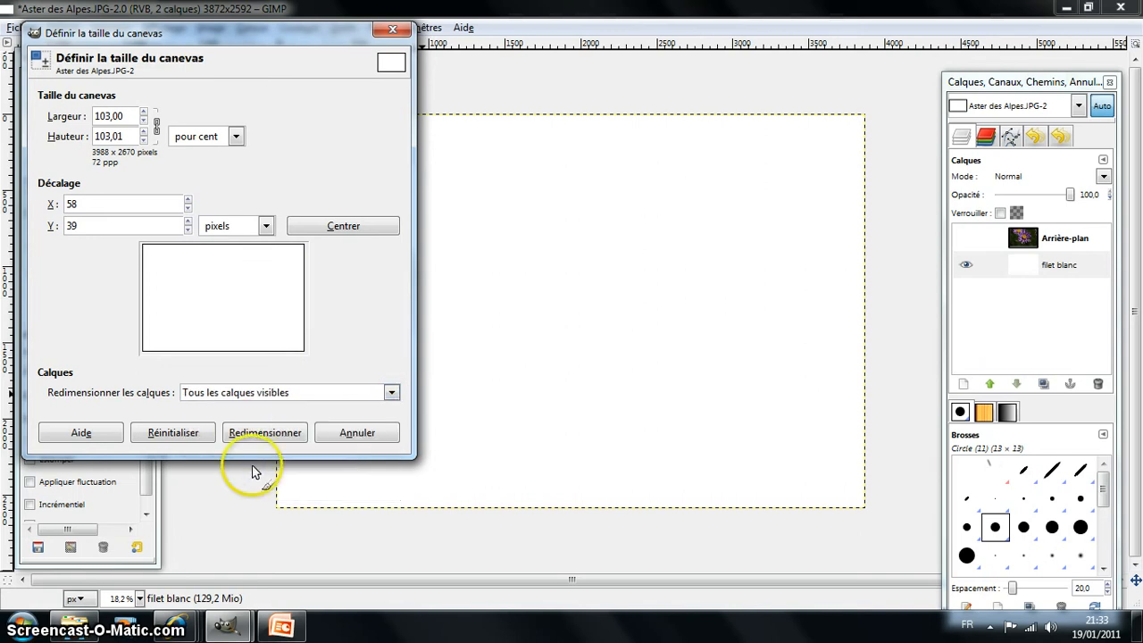
click(264, 433)
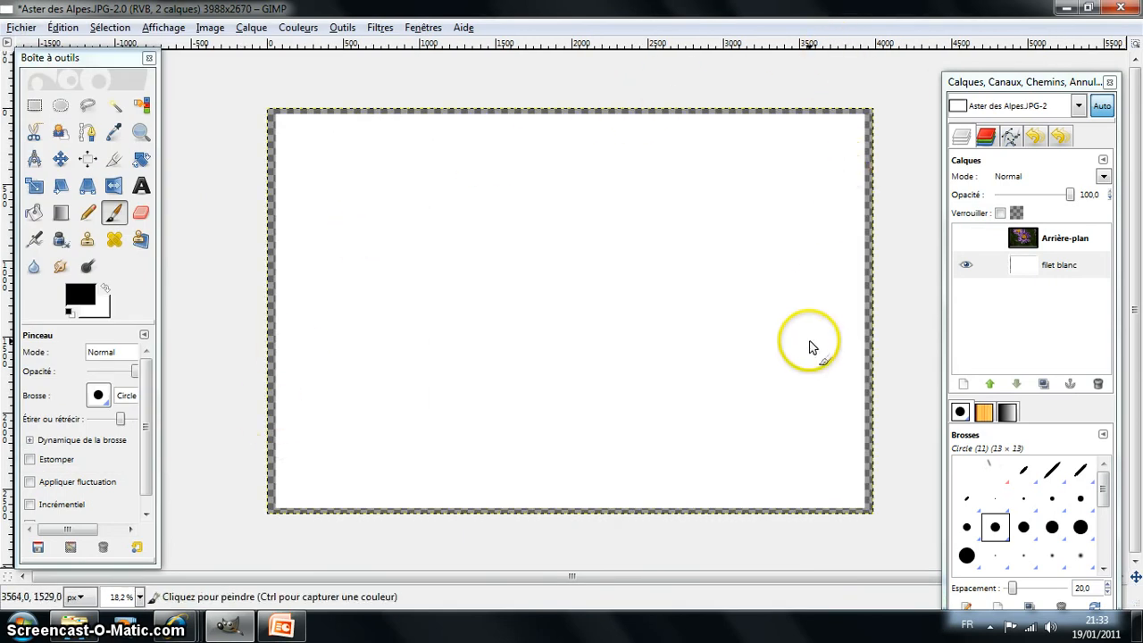
Fill the transparent border of the filet blanc layer with white and briefly preview it around the Arrière-plan photo
click(34, 217)
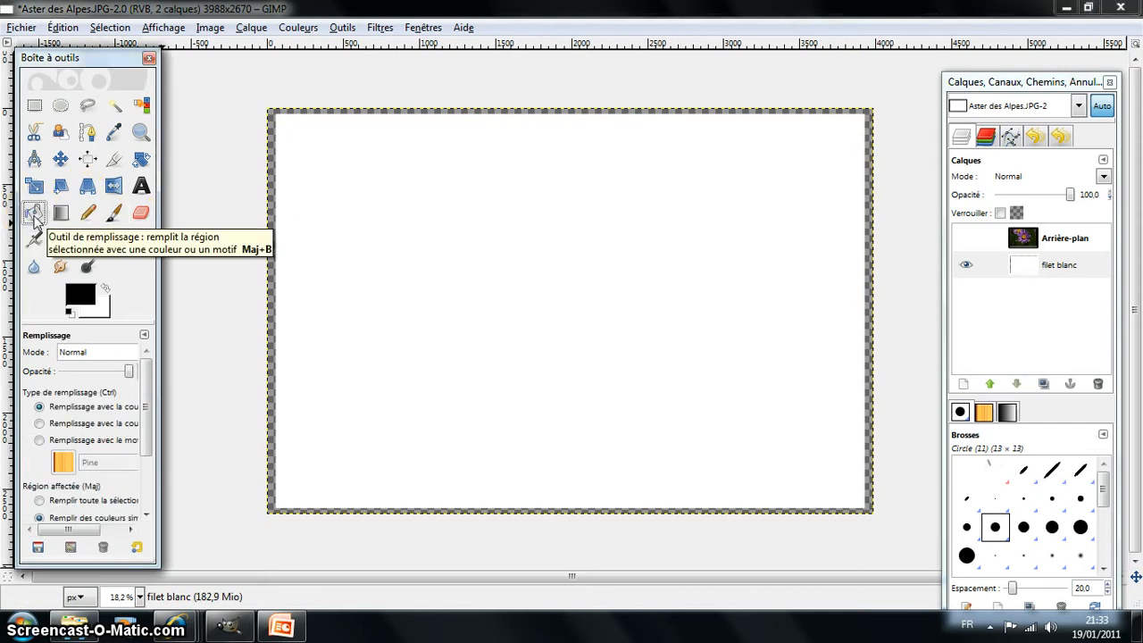
click(105, 288)
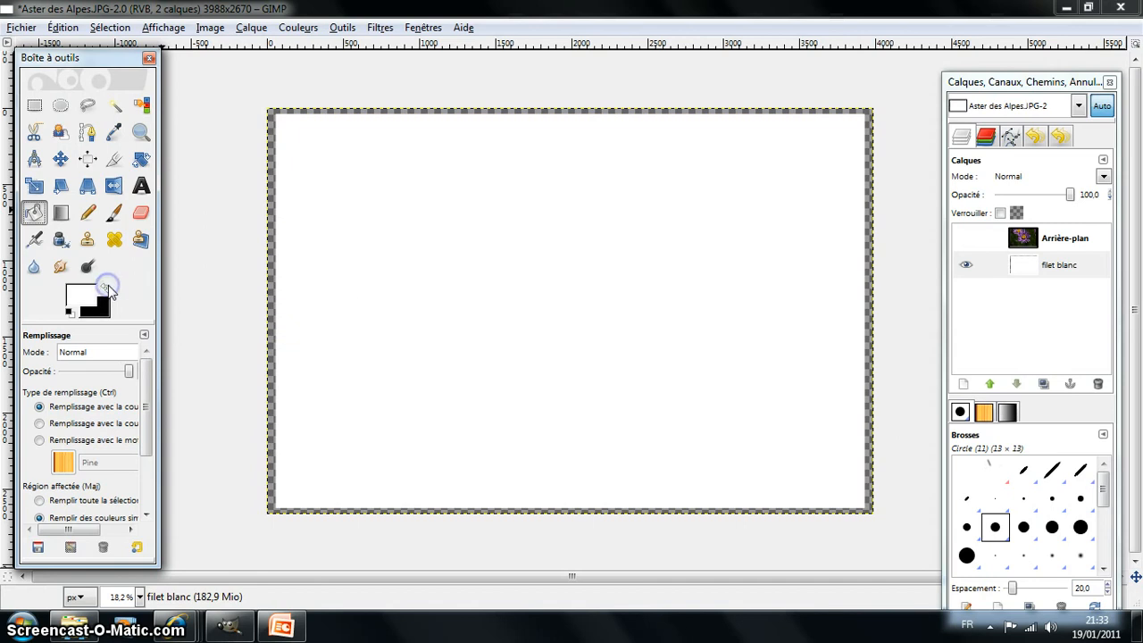
click(273, 210)
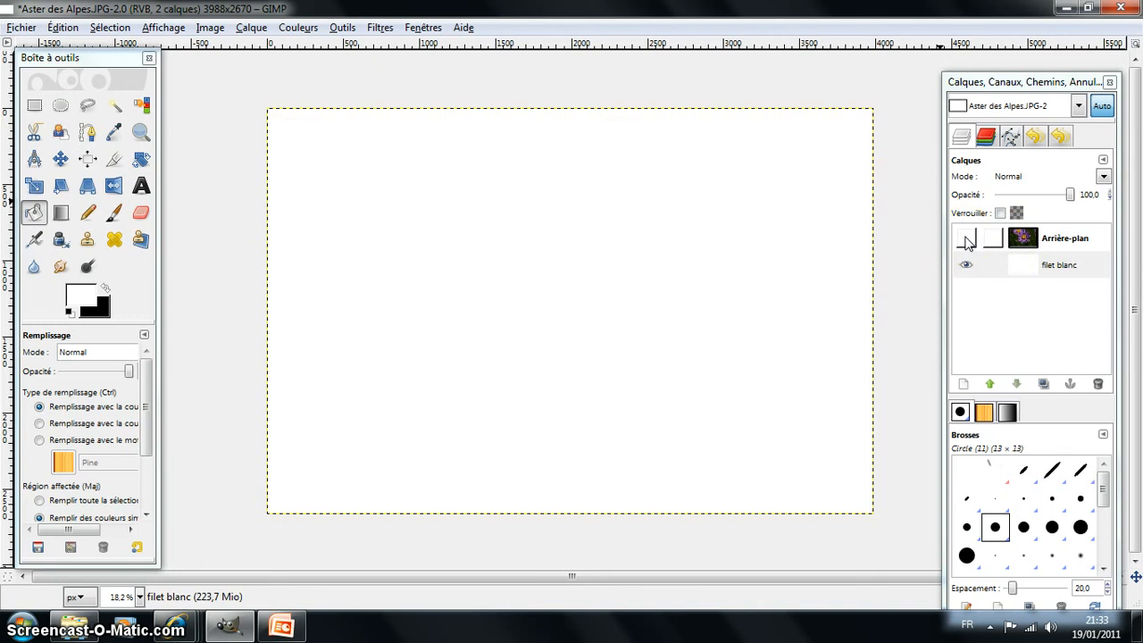
click(966, 239)
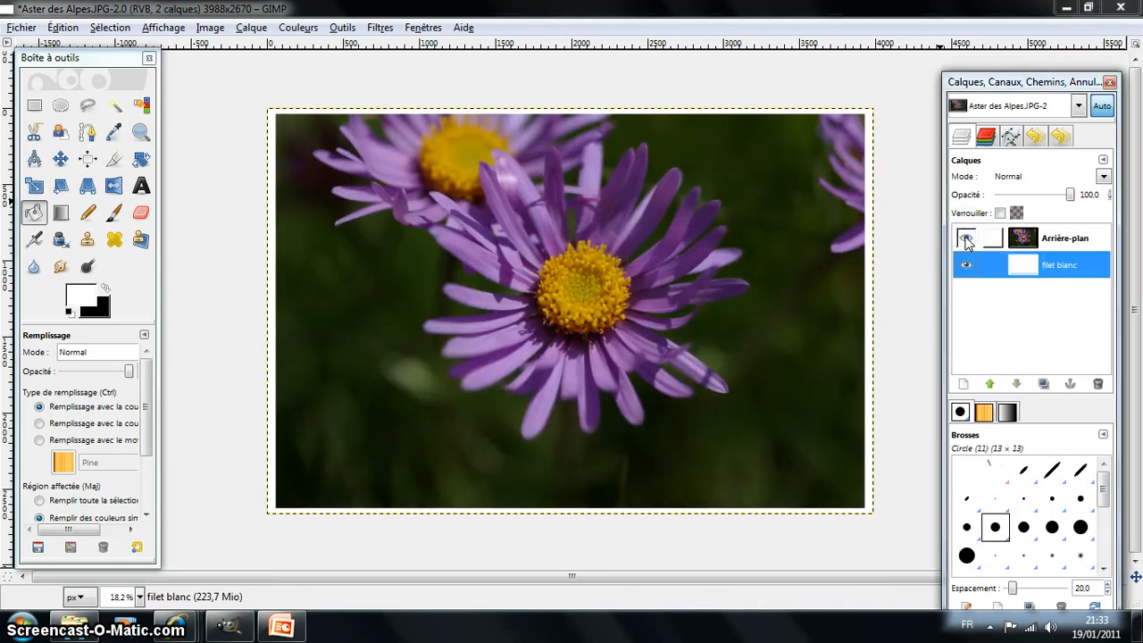
click(966, 240)
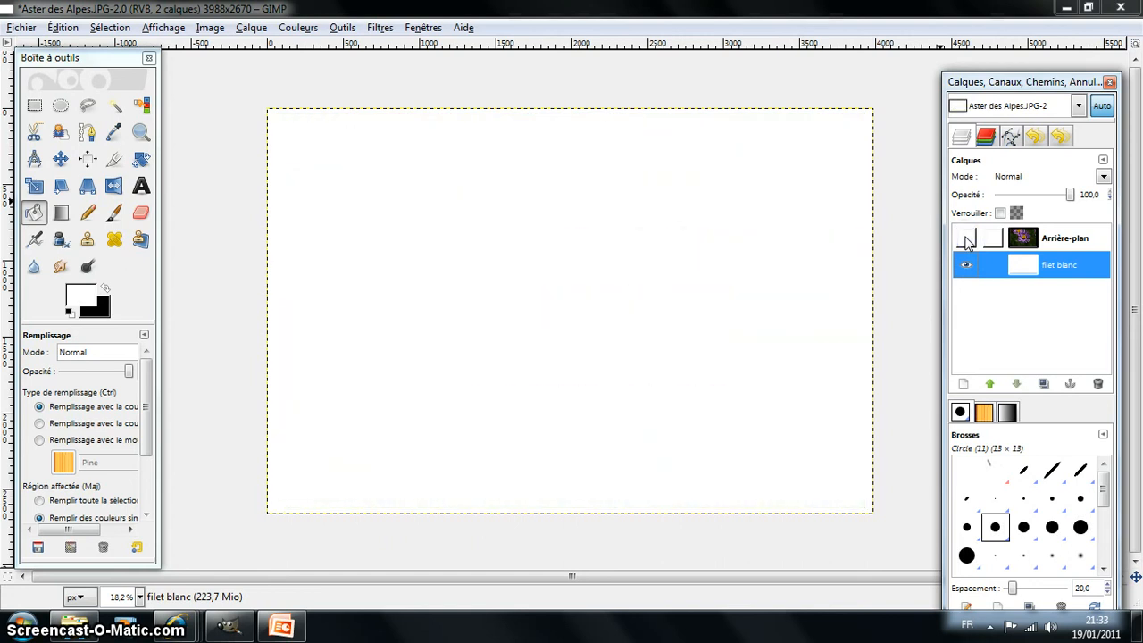
Create a new layer named "cadre noir" filled with the black background colour (Couleur d'arrière-plan)
click(964, 384)
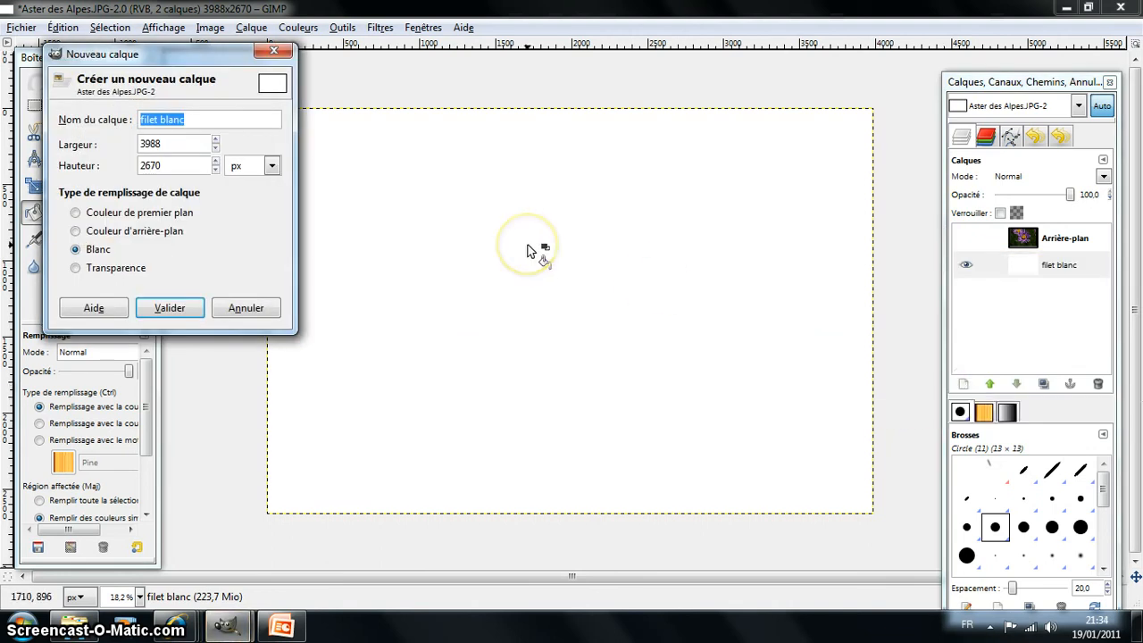
text(cadre noir)
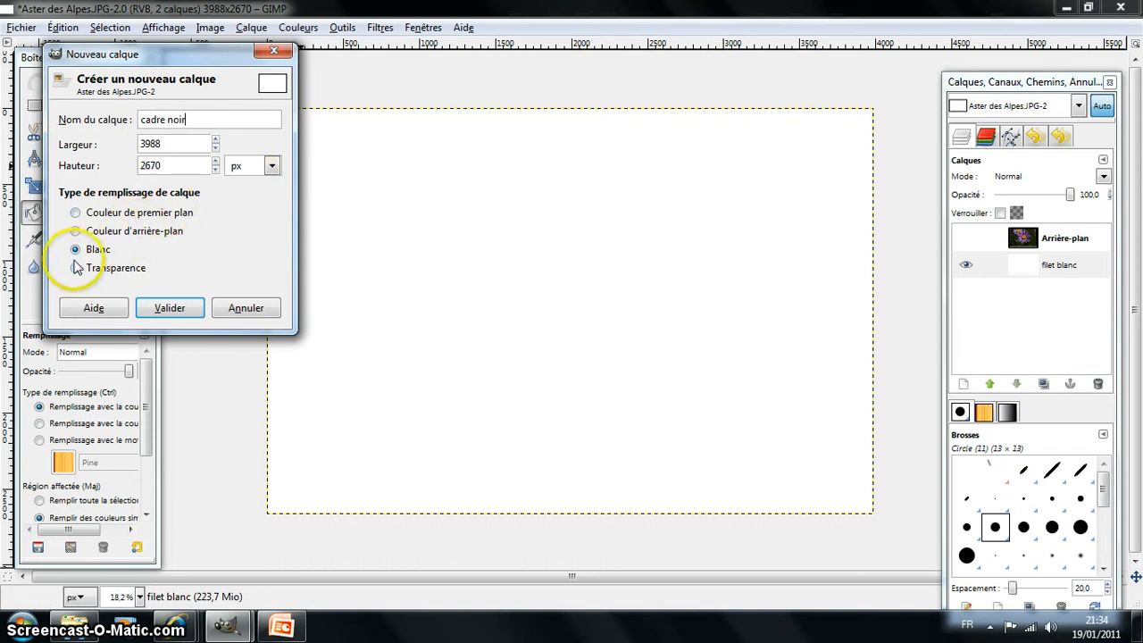
click(80, 231)
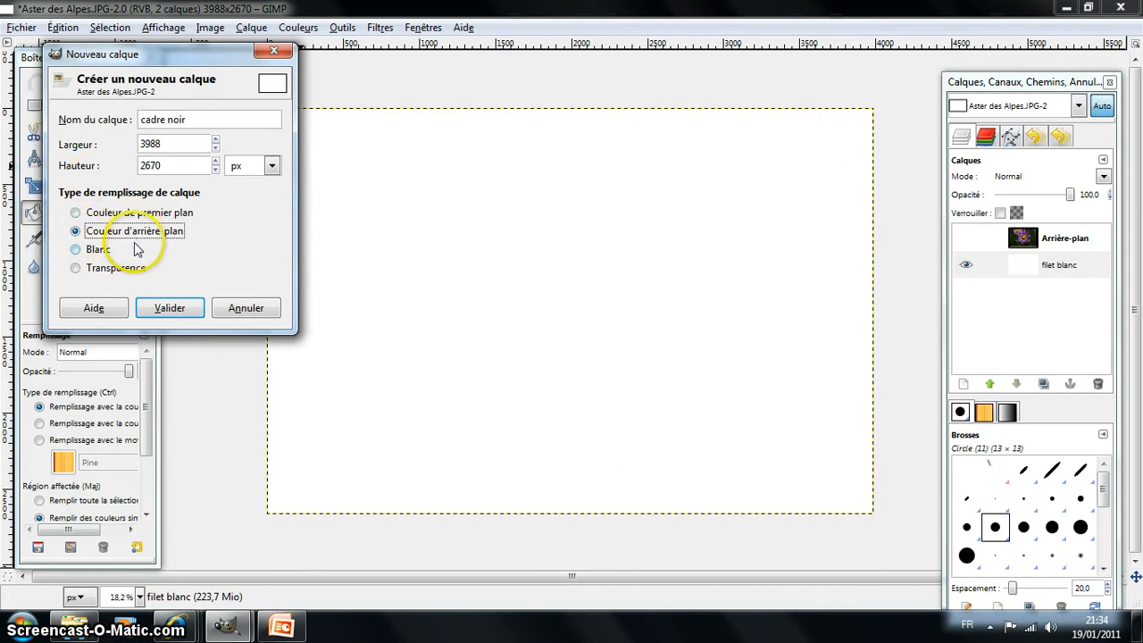
click(168, 309)
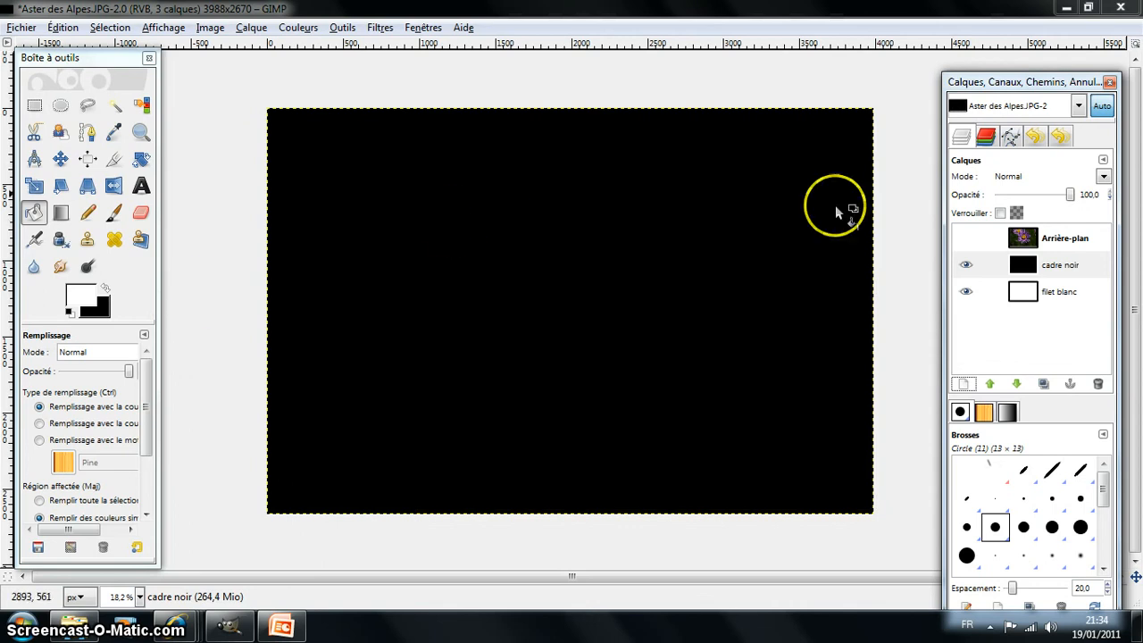
Place the cadre noir layer beneath the filet blanc layer and hide filet blanc
click(1023, 264)
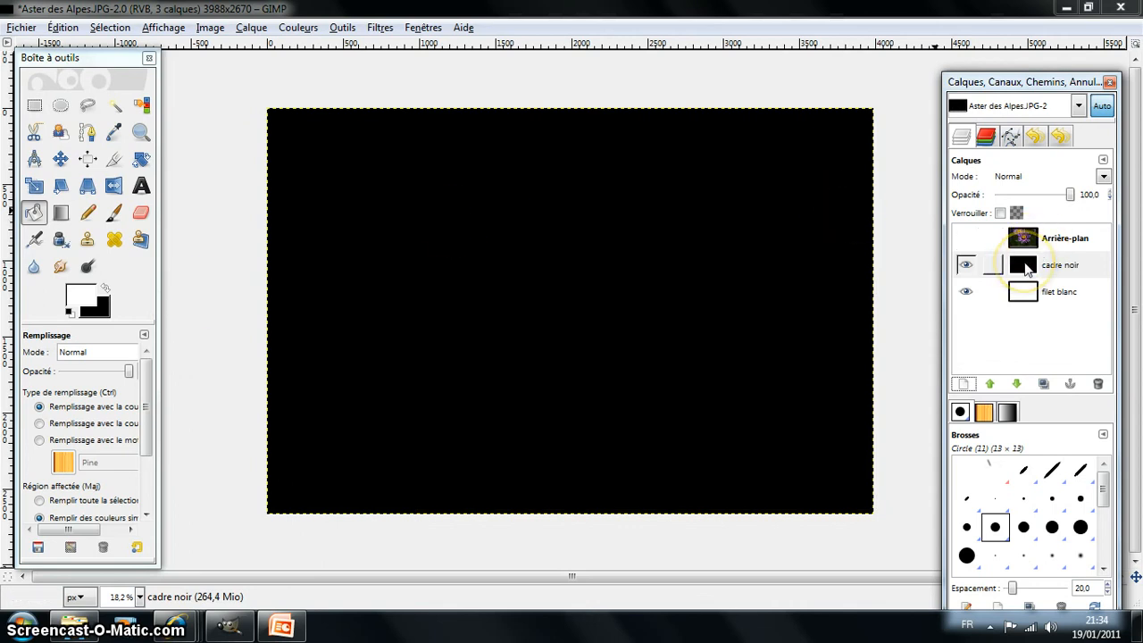
drag(1024, 266, 1024, 297)
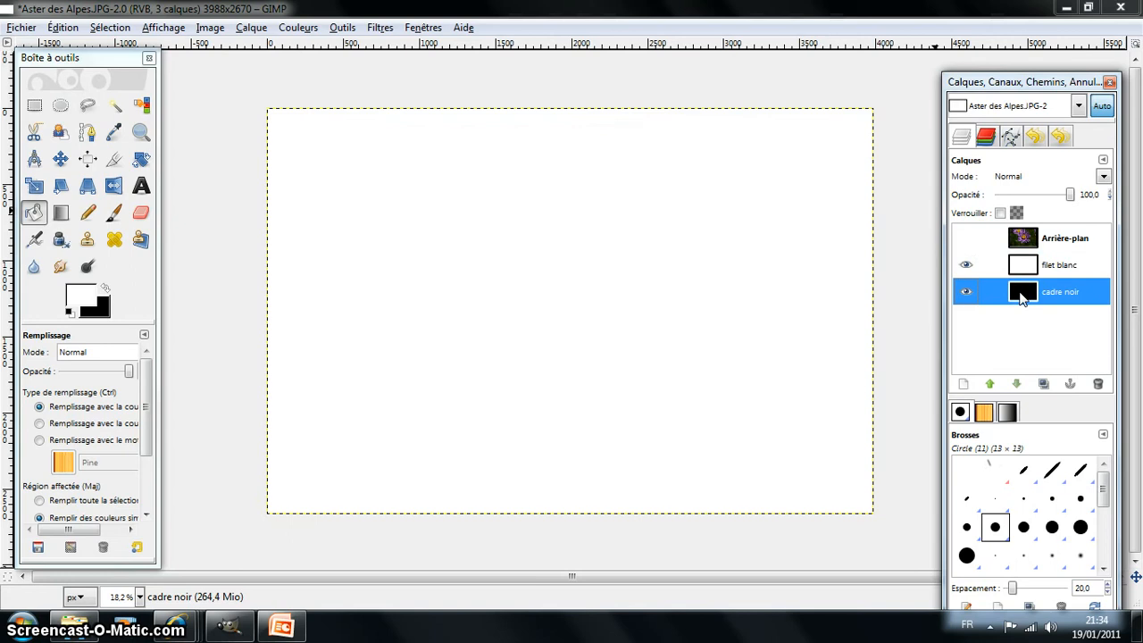
click(966, 267)
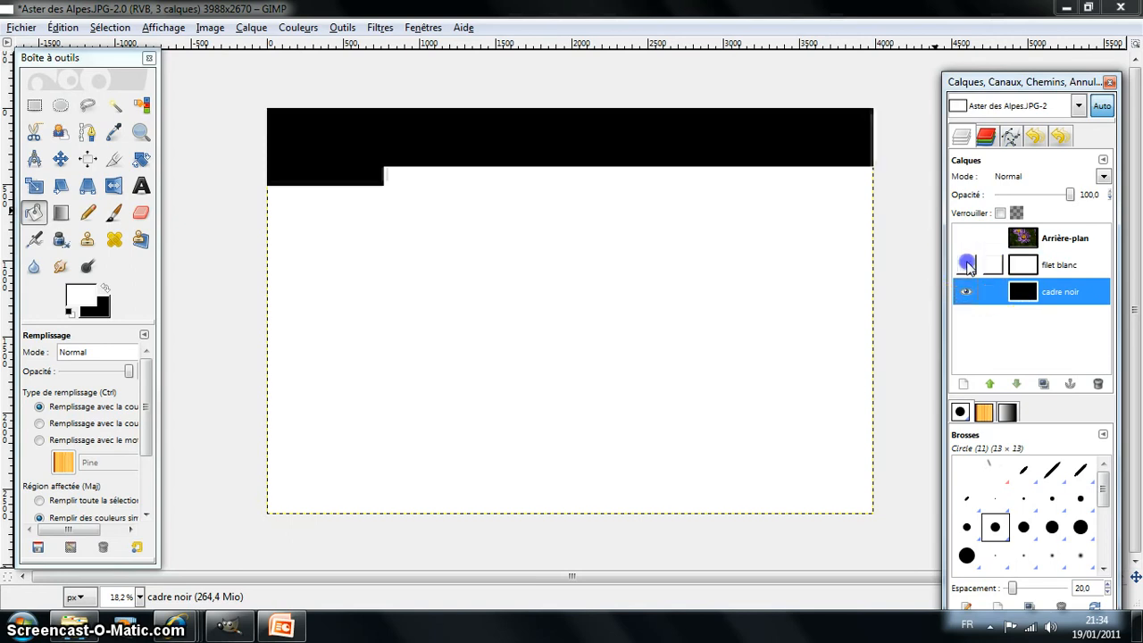
click(589, 116)
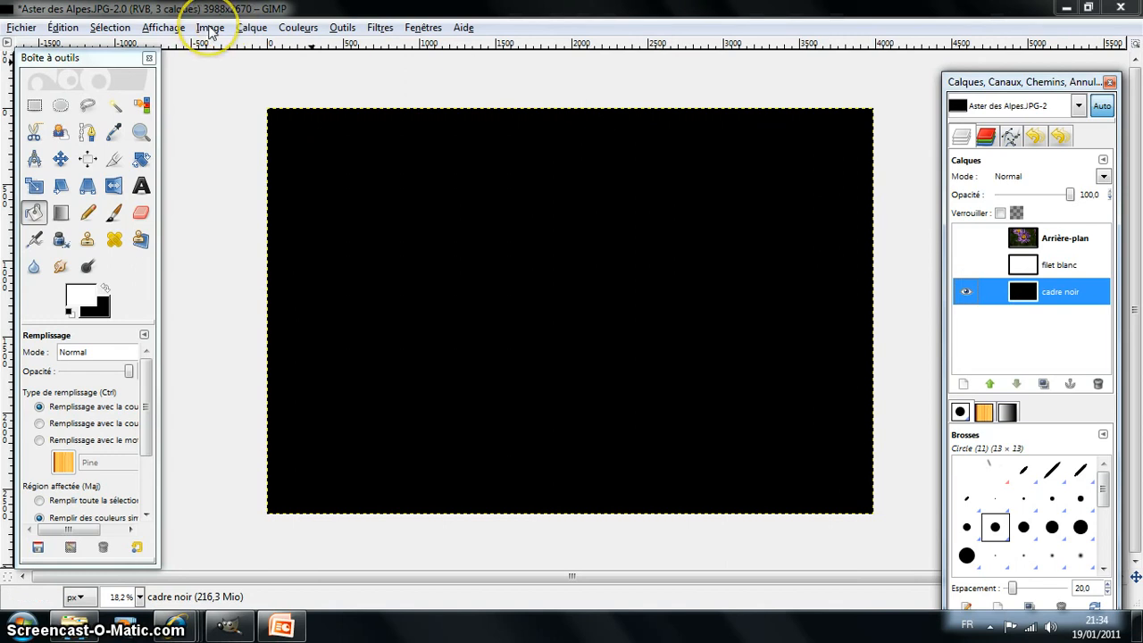
Enlarge the canvas to 107 percent in width and height, centred, resizing all visible layers (Tous les calques visibles)
click(211, 29)
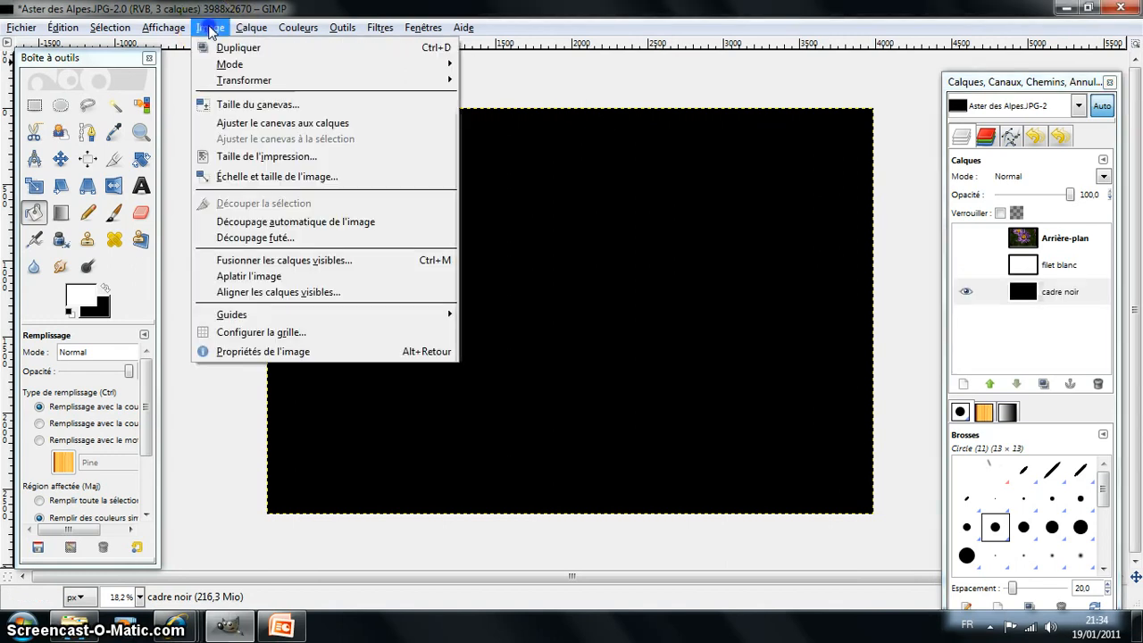
click(231, 105)
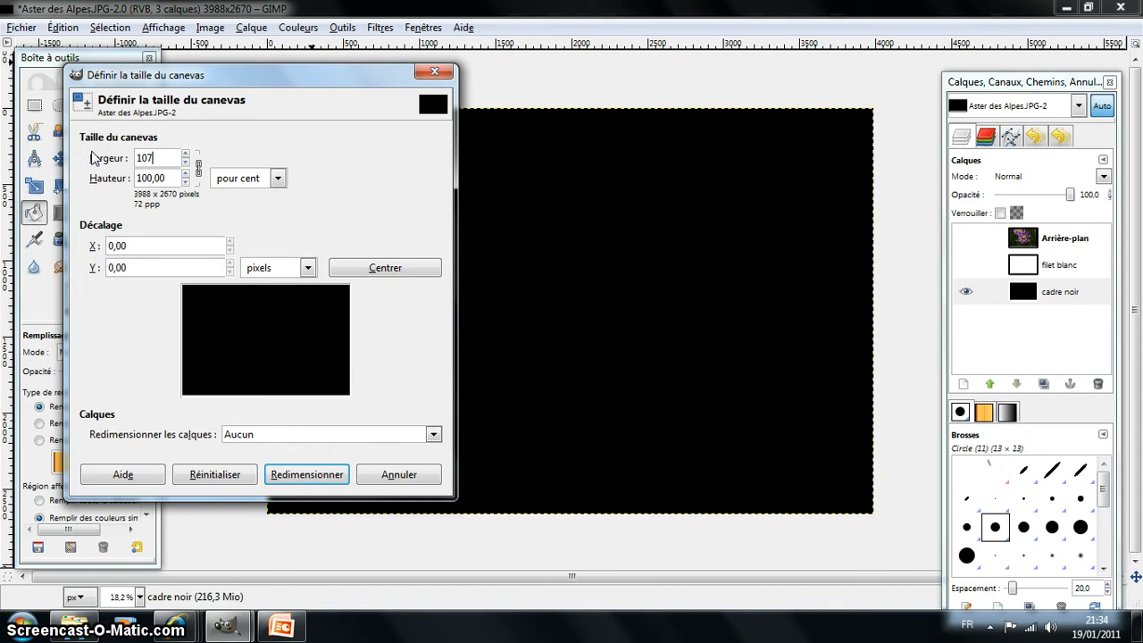
click(176, 177)
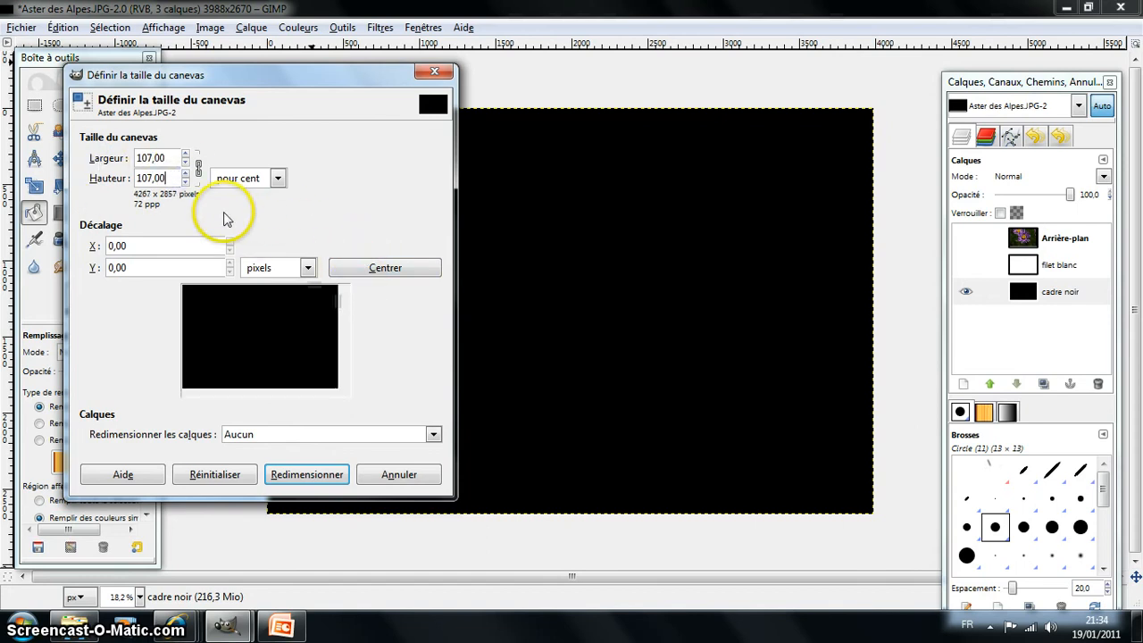
click(374, 269)
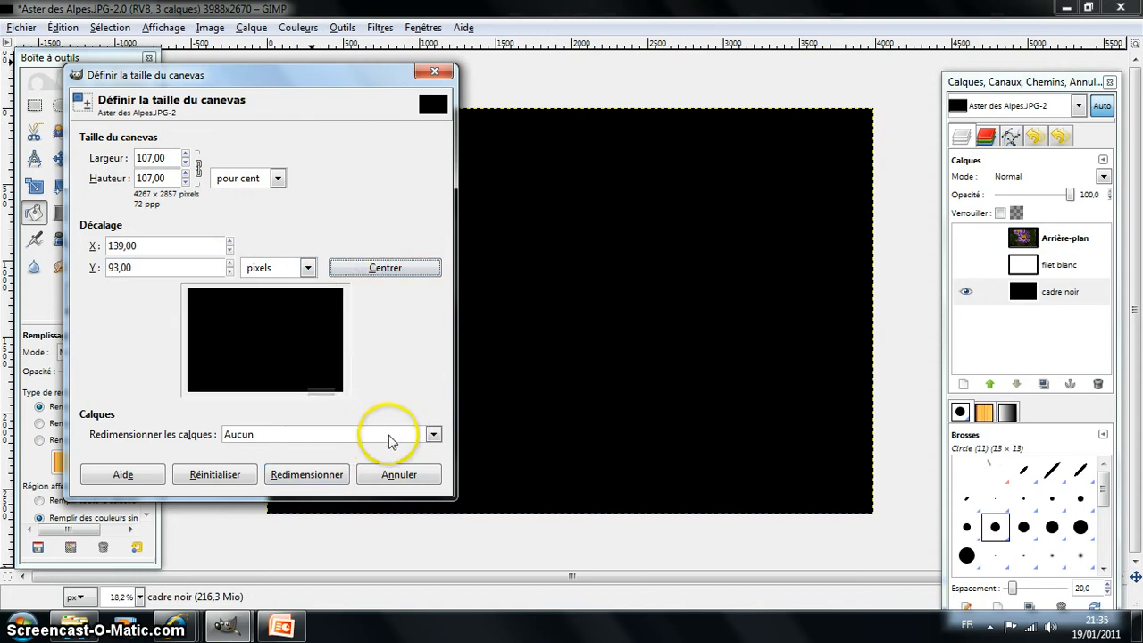
click(433, 434)
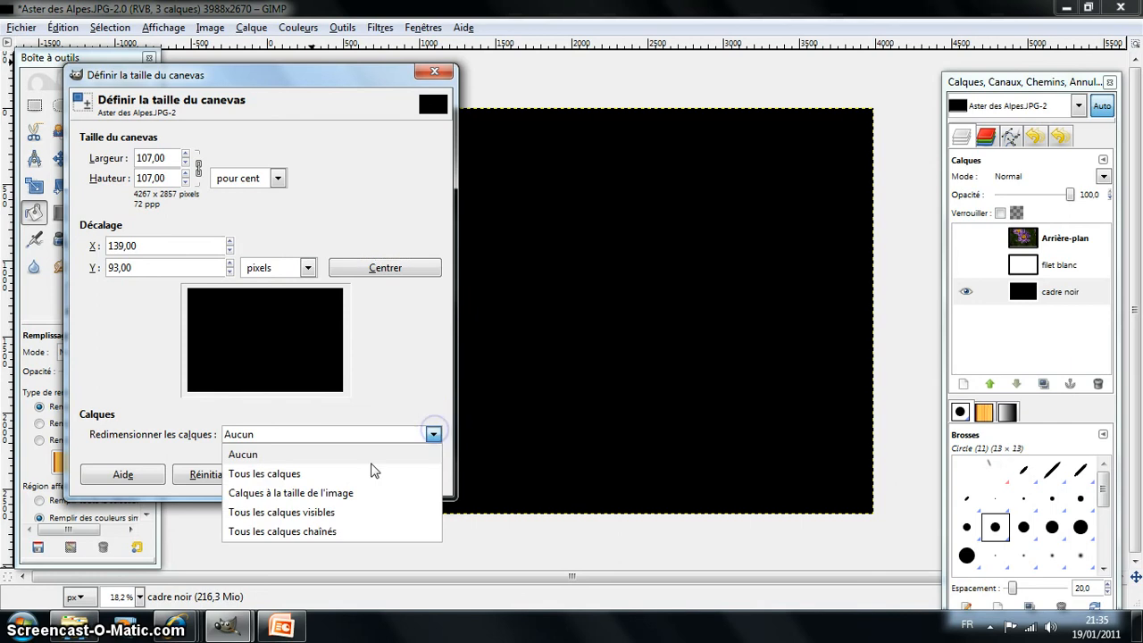
click(303, 515)
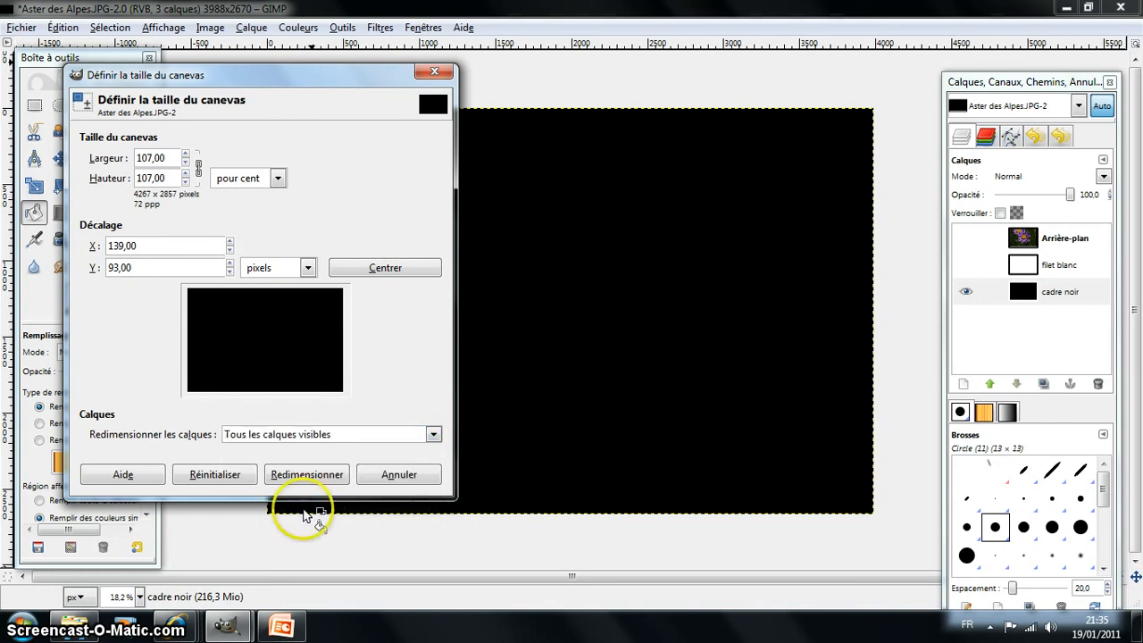
click(307, 476)
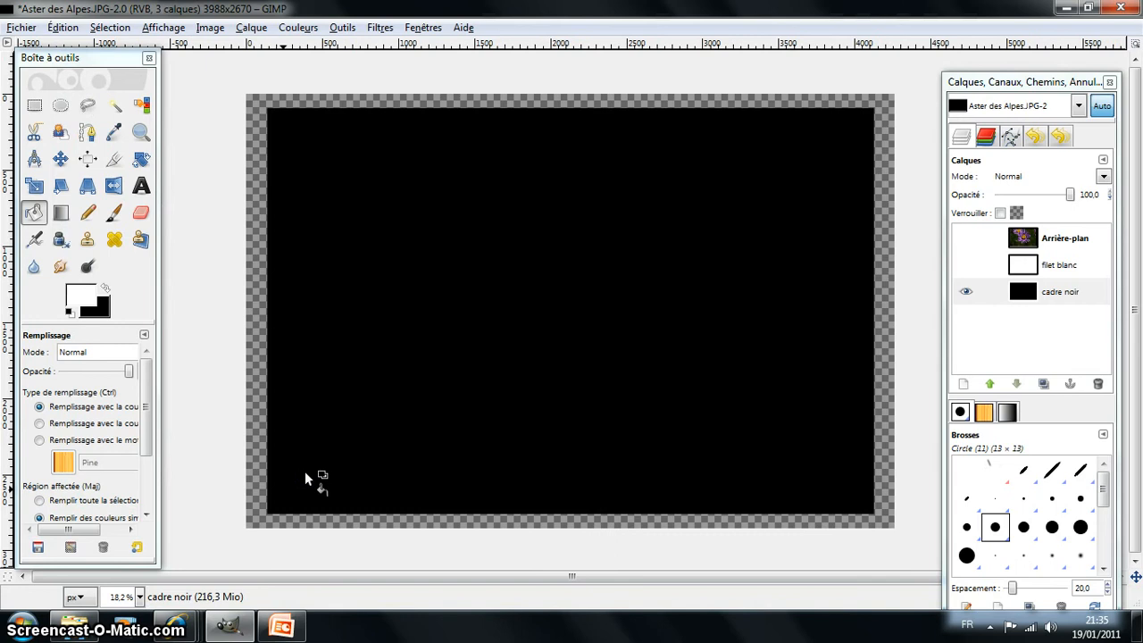
Make black the foreground colour and fill the transparent border of the cadre noir layer with it
click(106, 292)
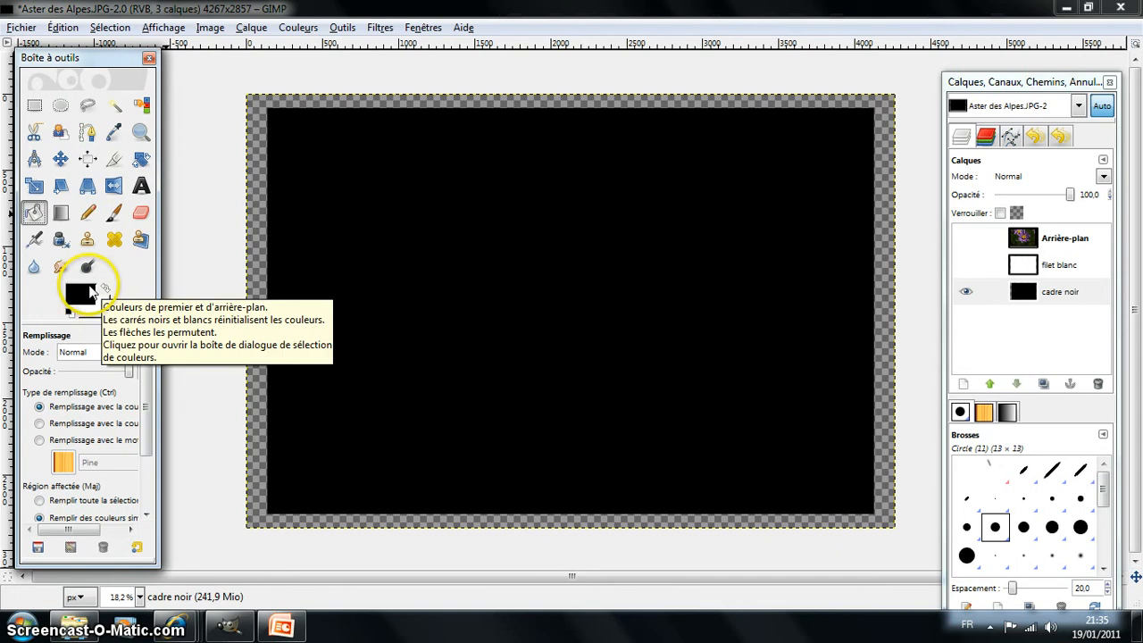
click(36, 217)
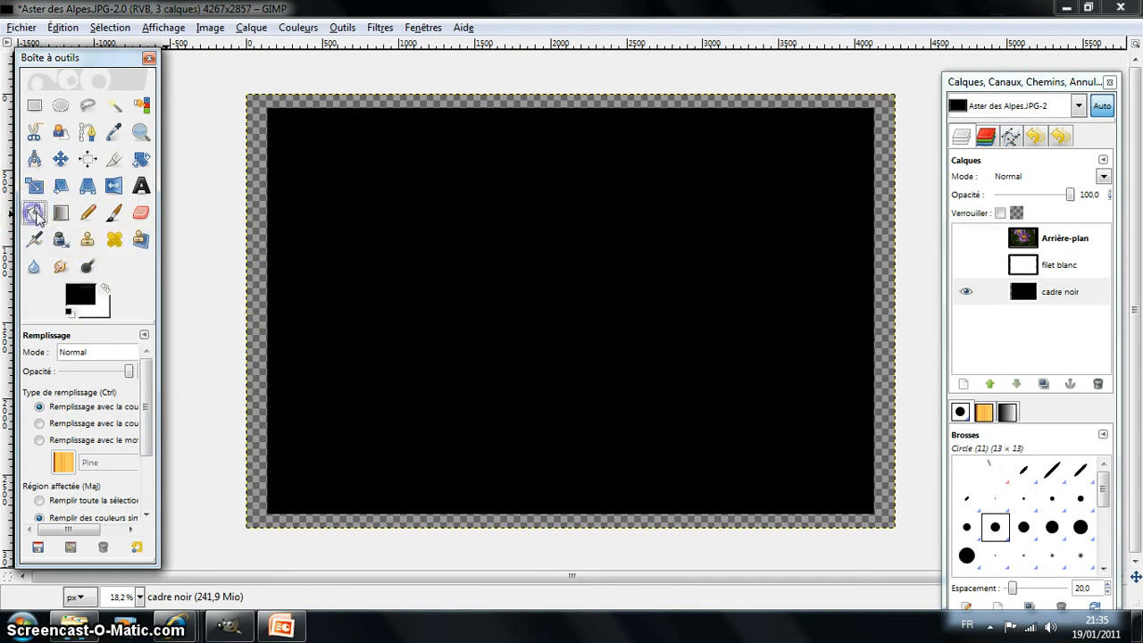
click(257, 212)
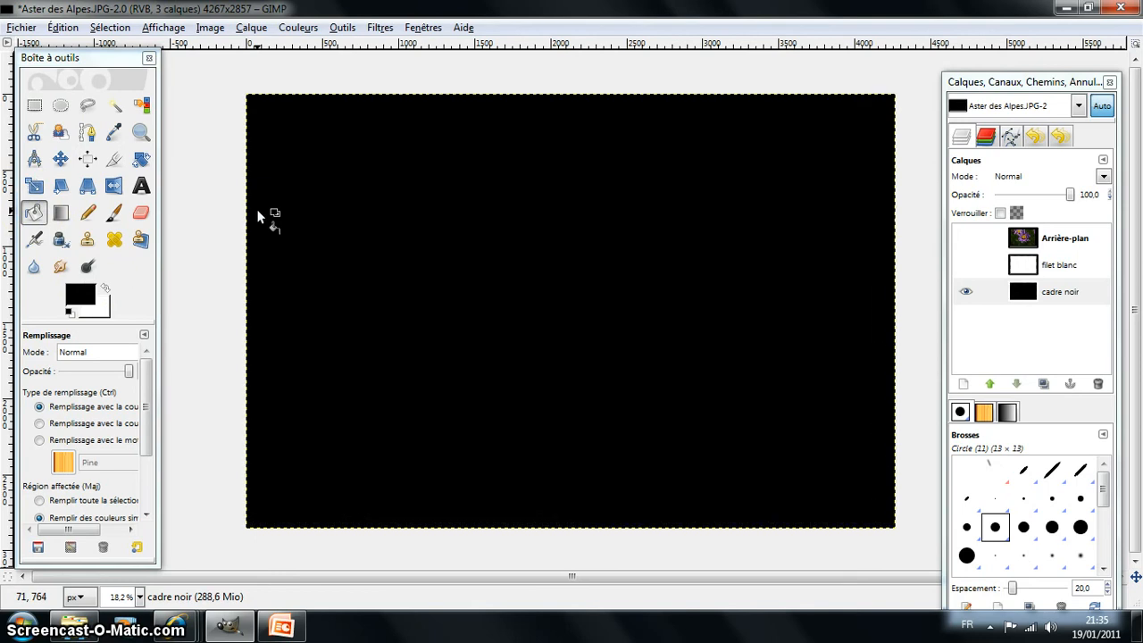
Briefly show the filet blanc and Arrière-plan layers to preview the black frame, then hide both again
click(966, 266)
click(967, 238)
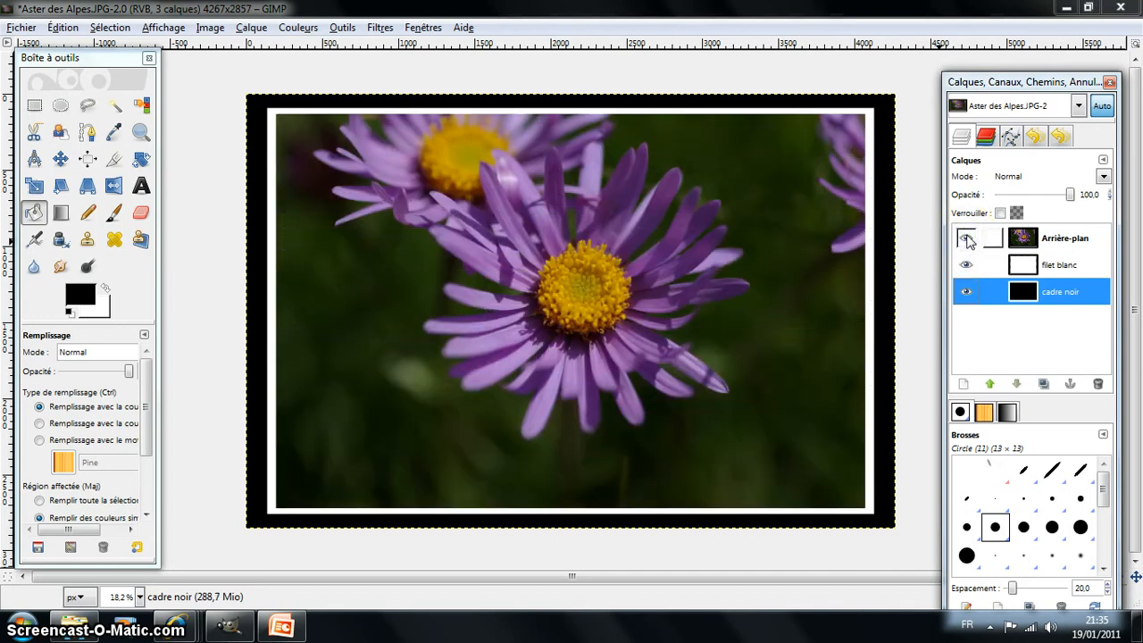
click(968, 265)
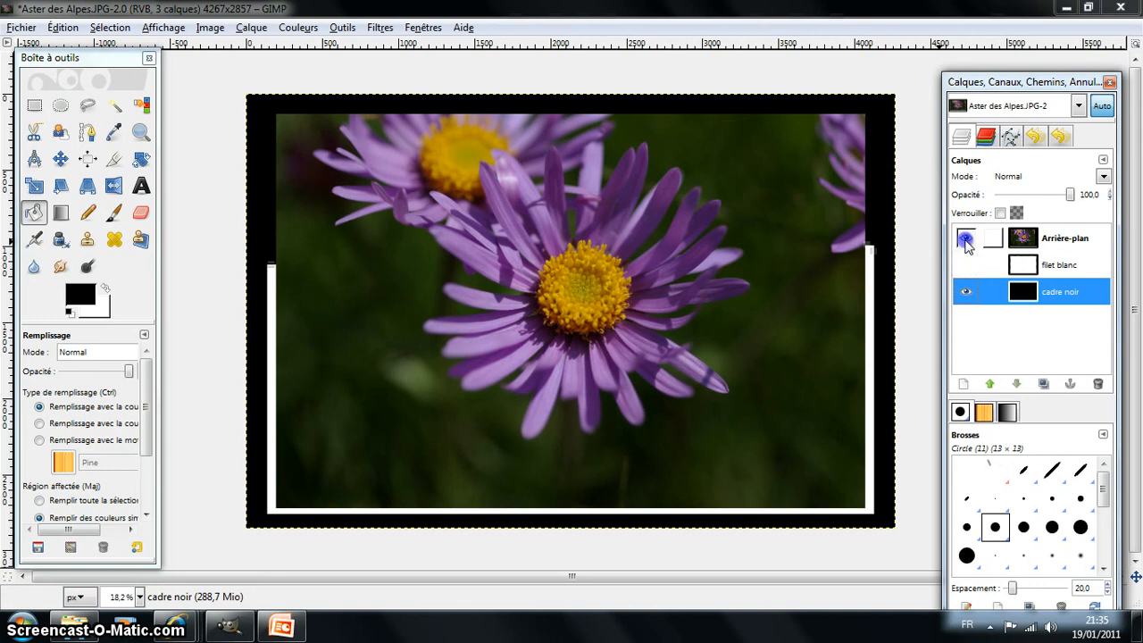
click(966, 238)
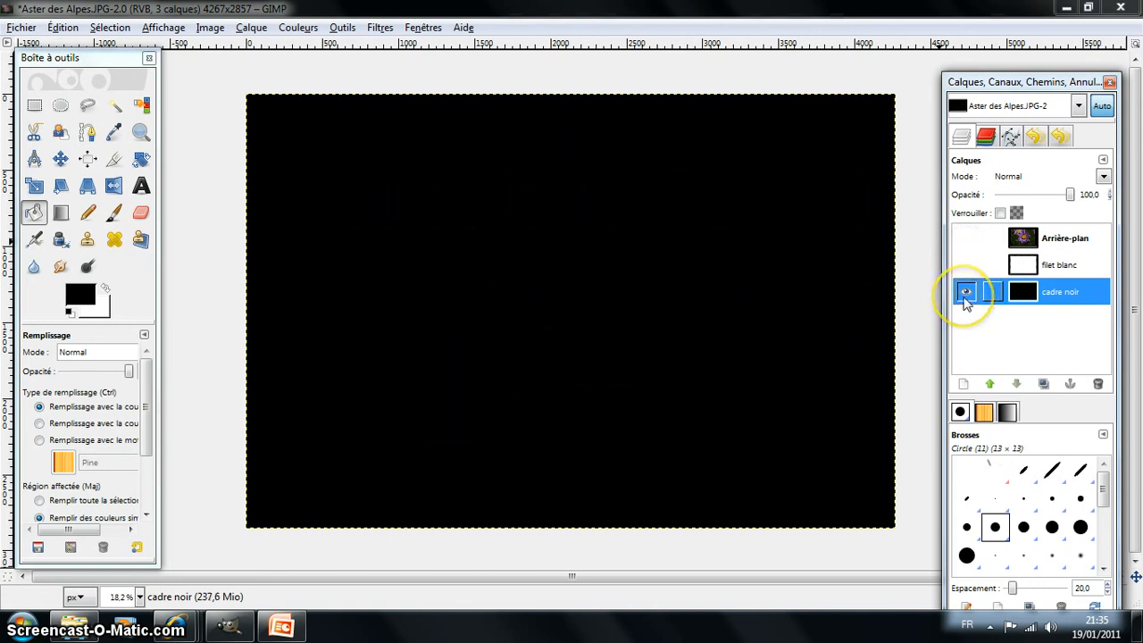
Create a new layer named "cadre blanc" filled with white (Blanc) and place it beneath the cadre noir layer
click(964, 385)
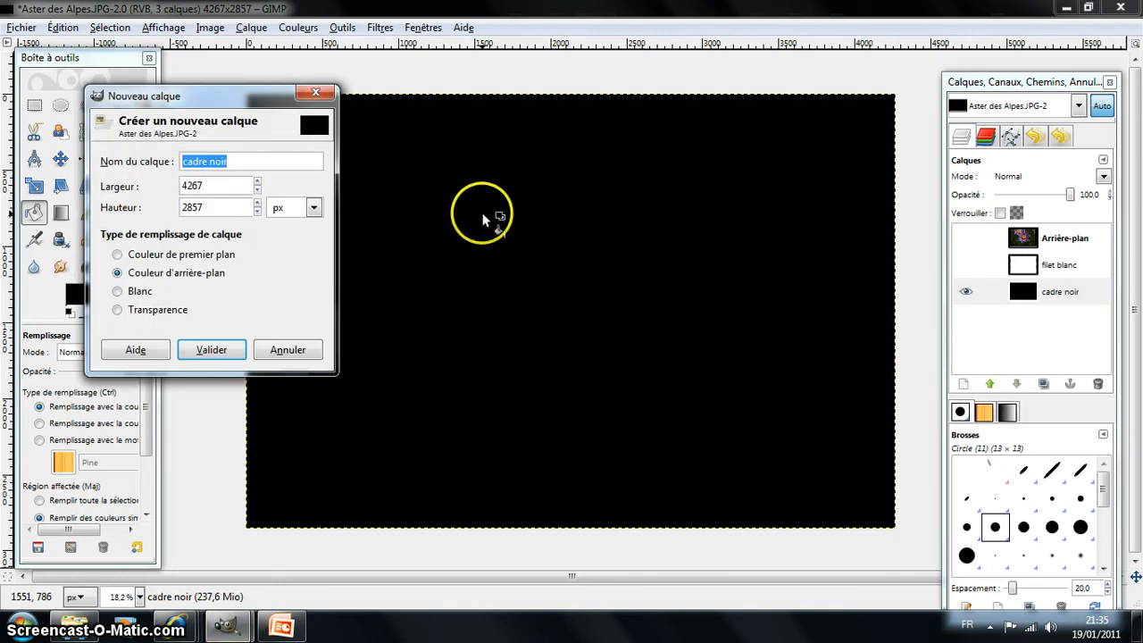
drag(232, 157, 208, 158)
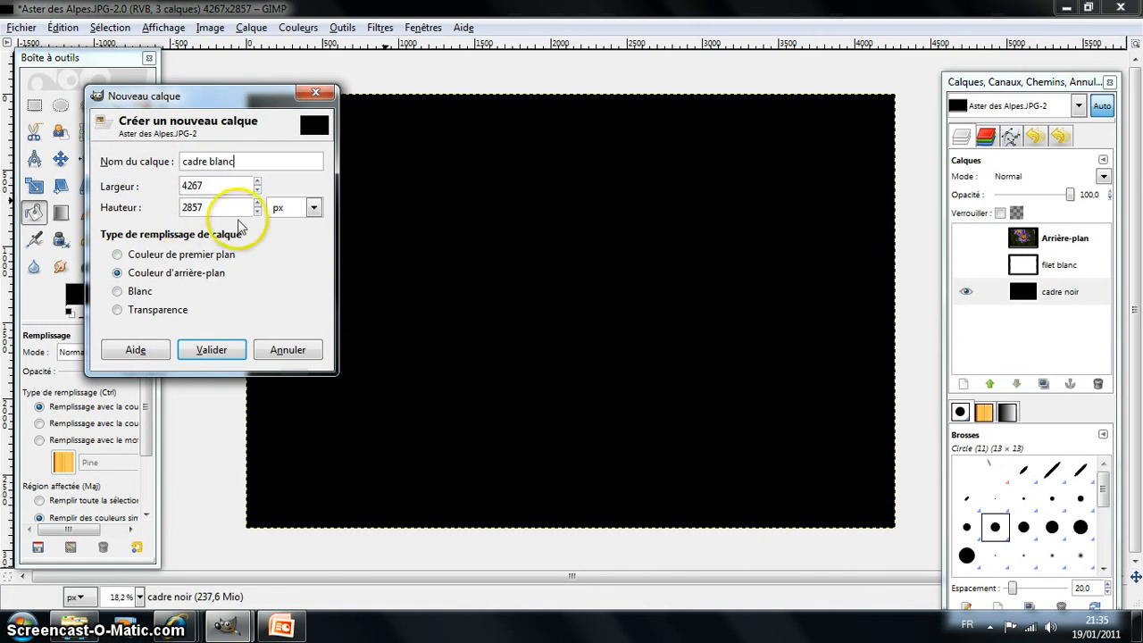
click(126, 298)
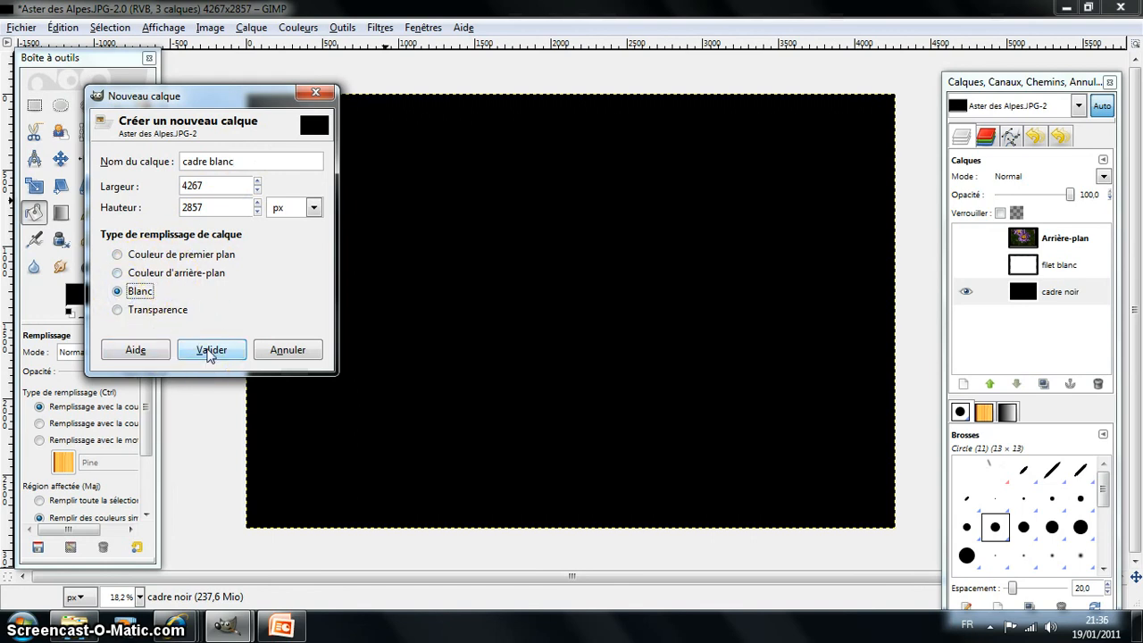
click(211, 351)
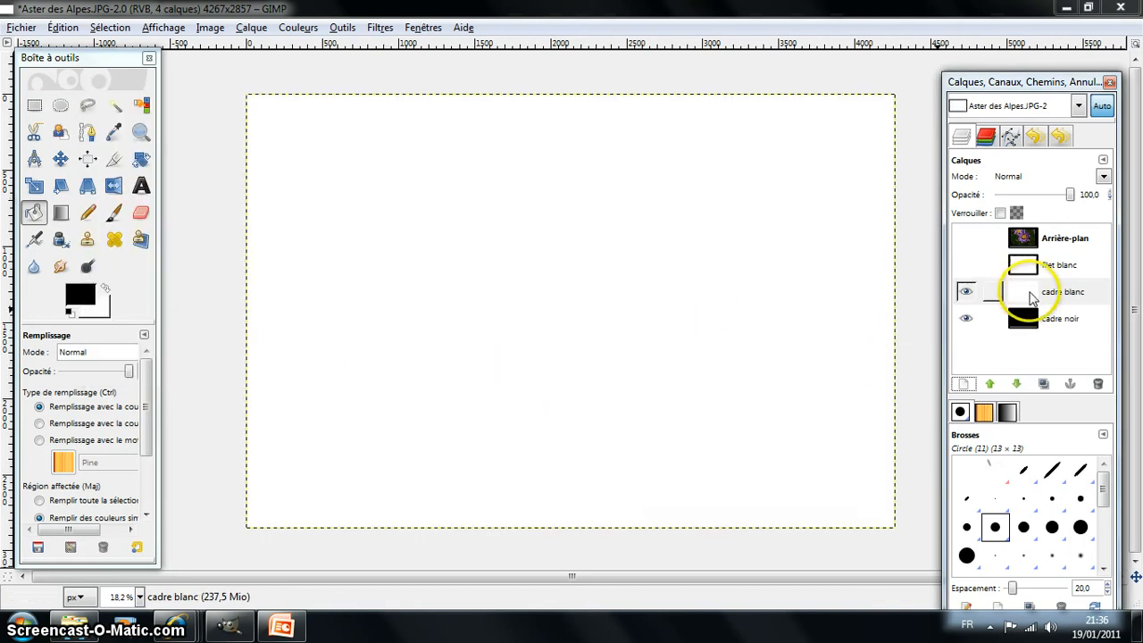
drag(1031, 298, 1027, 326)
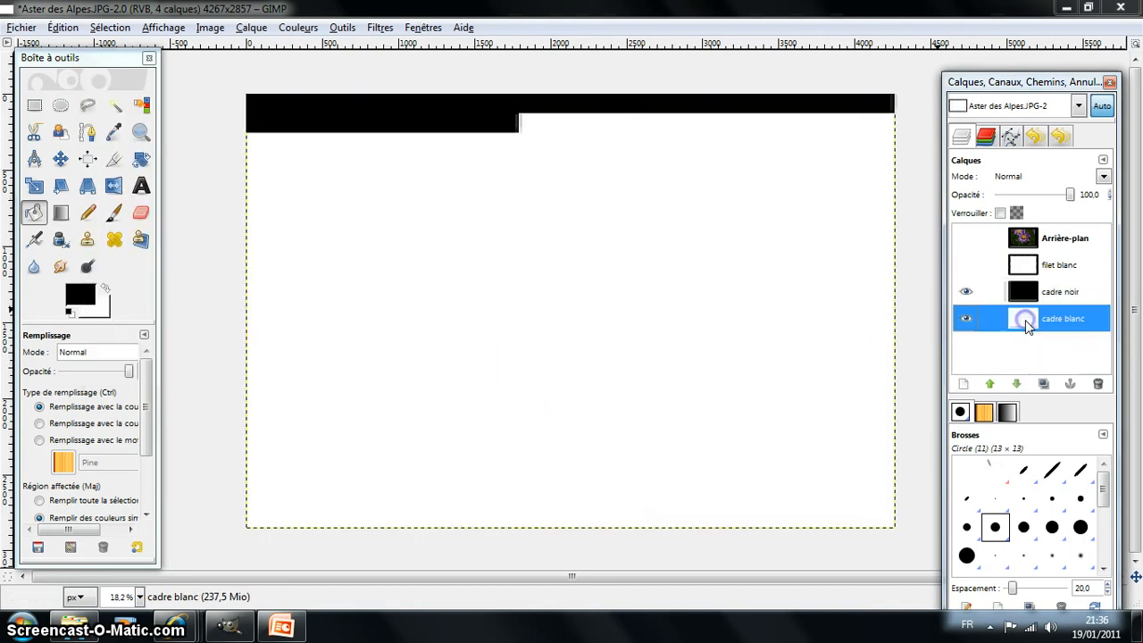
Hide cadre noir and enlarge the canvas to 103 percent, centred, resizing all visible layers (Tous les calques visibles)
click(967, 293)
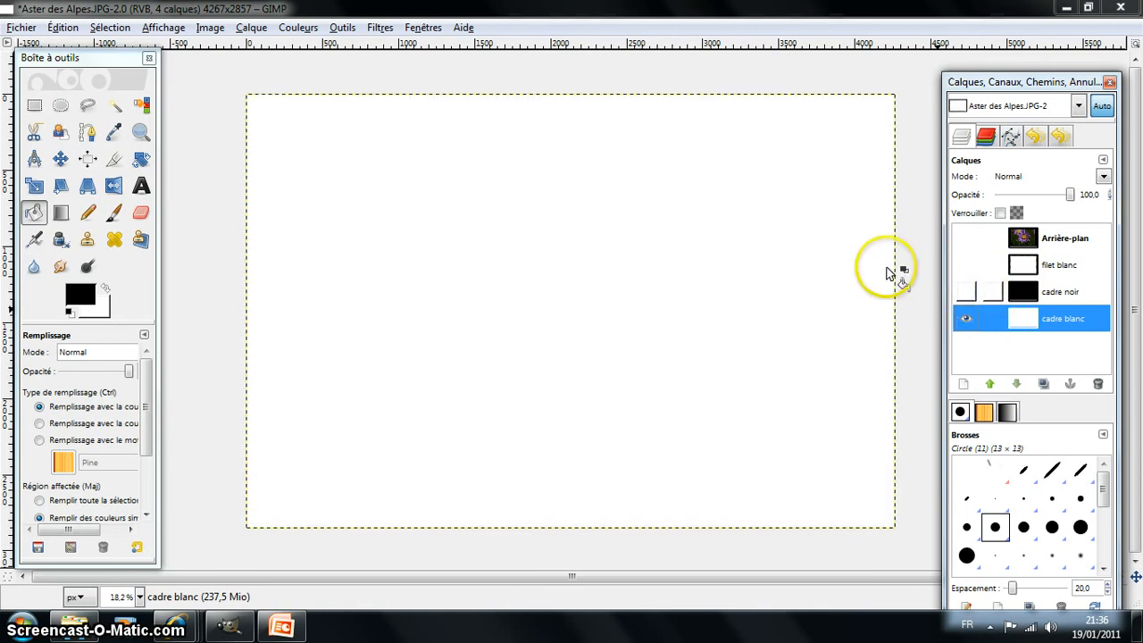
click(213, 29)
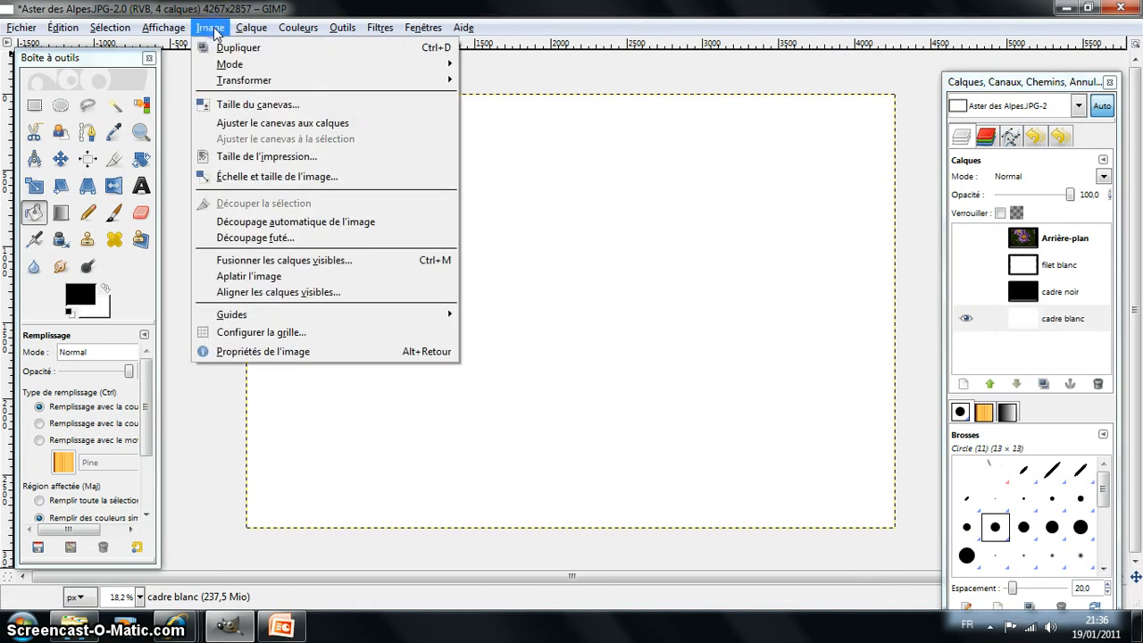
click(230, 113)
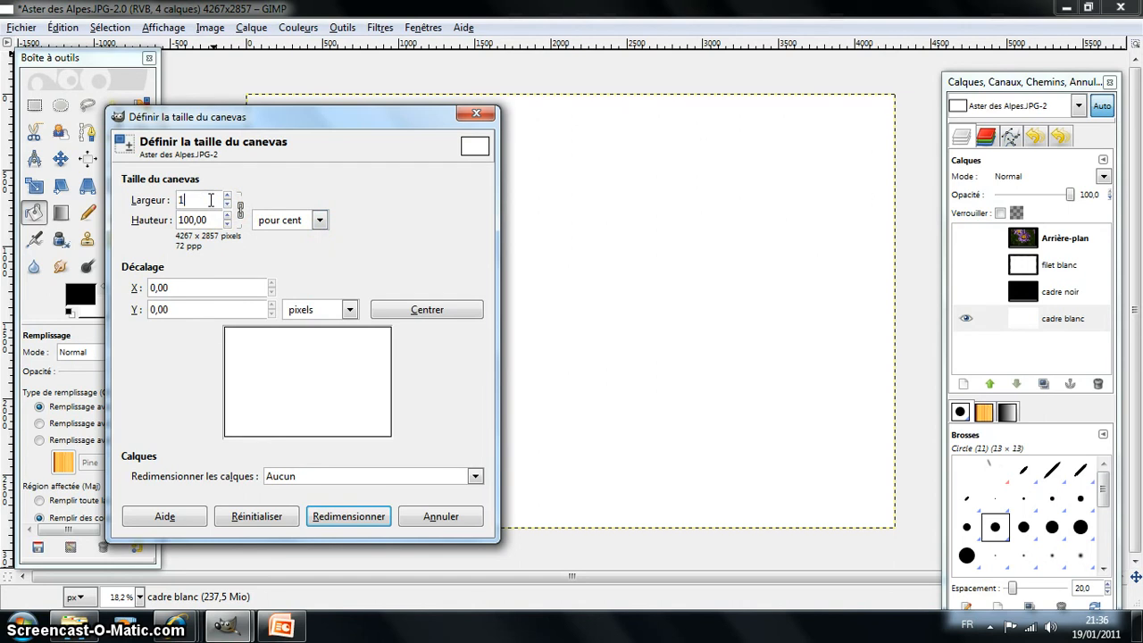
text(103)
click(212, 220)
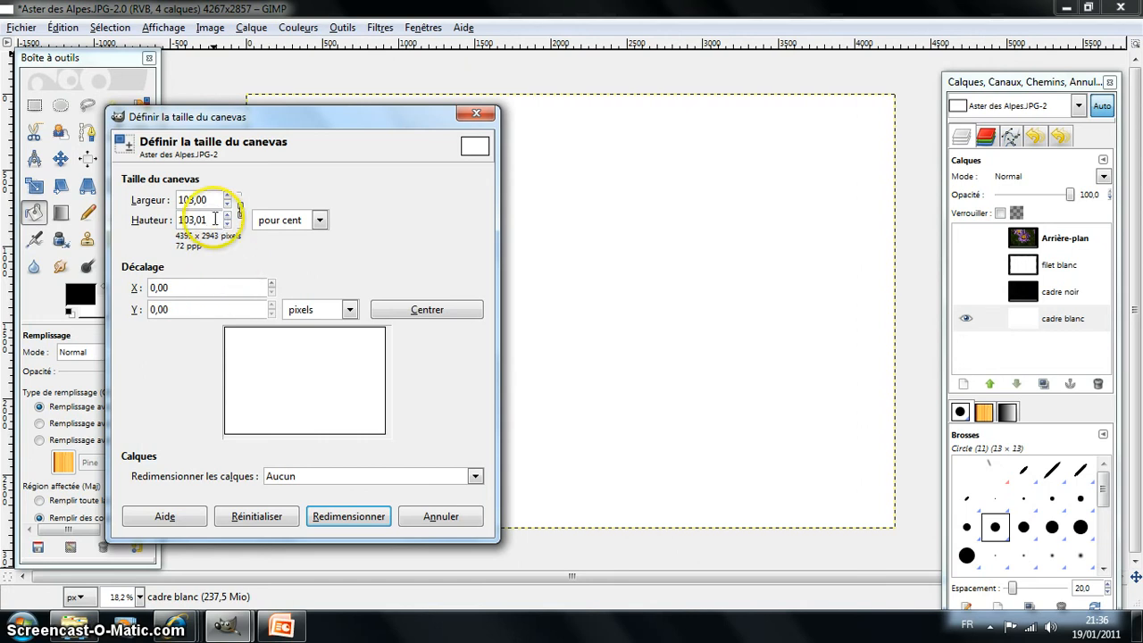
click(393, 310)
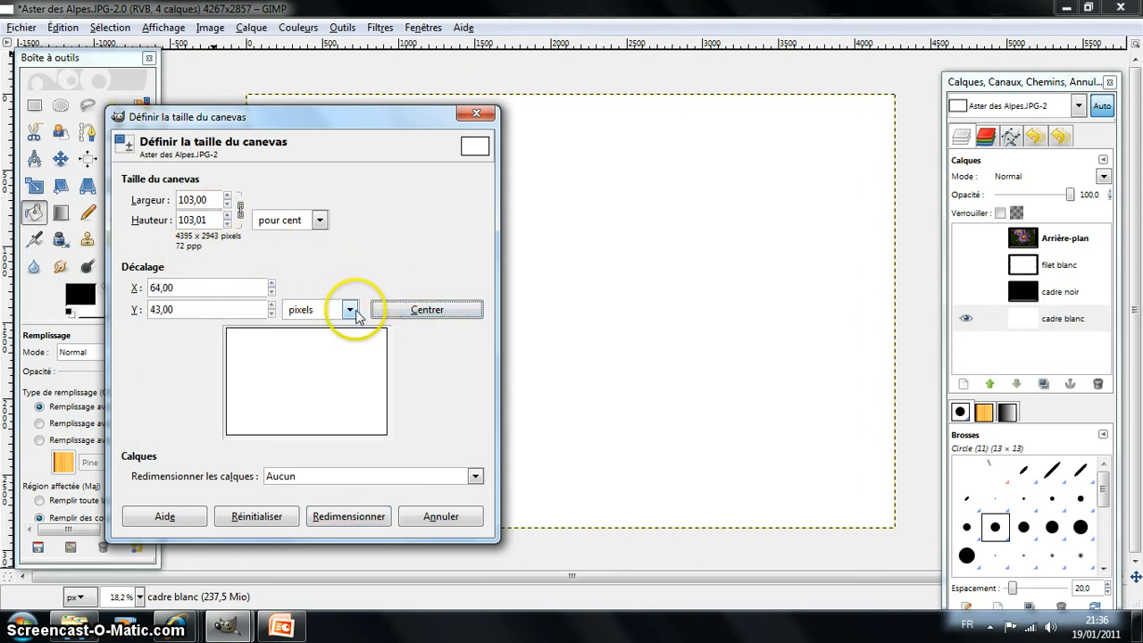
click(305, 476)
click(319, 554)
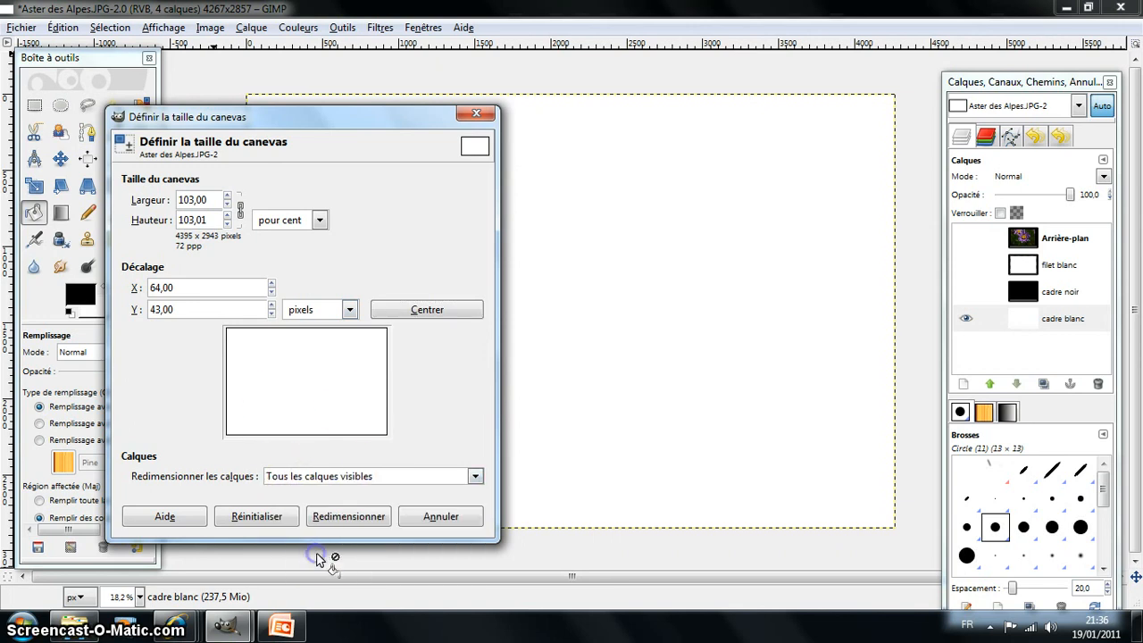
click(357, 520)
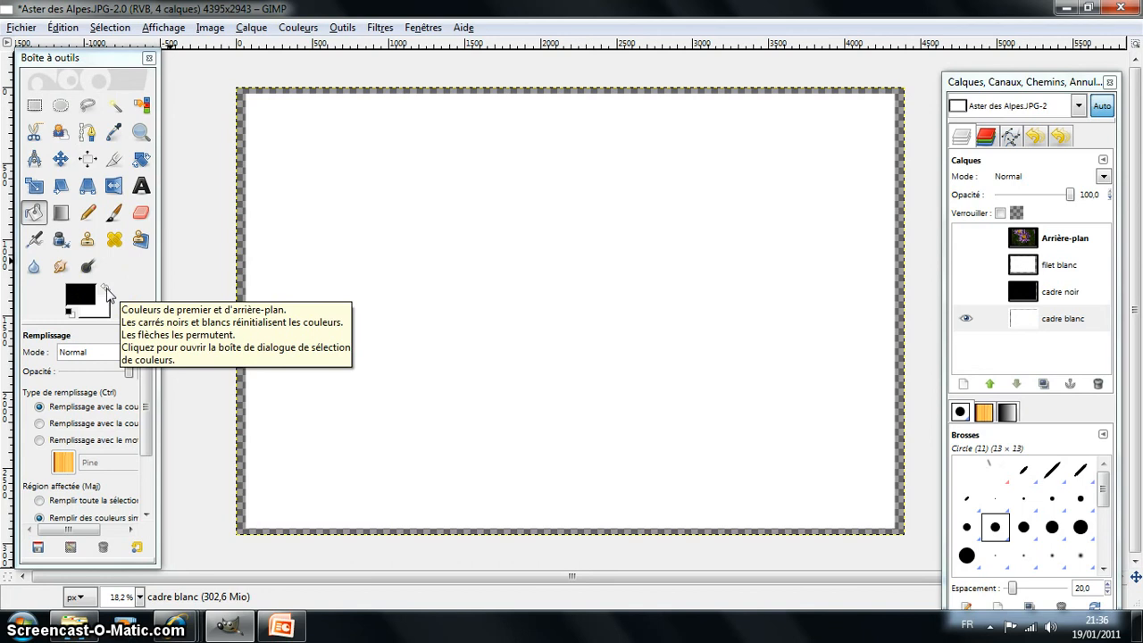
Make white the foreground colour and fill the transparent border of the cadre blanc layer with it
click(105, 290)
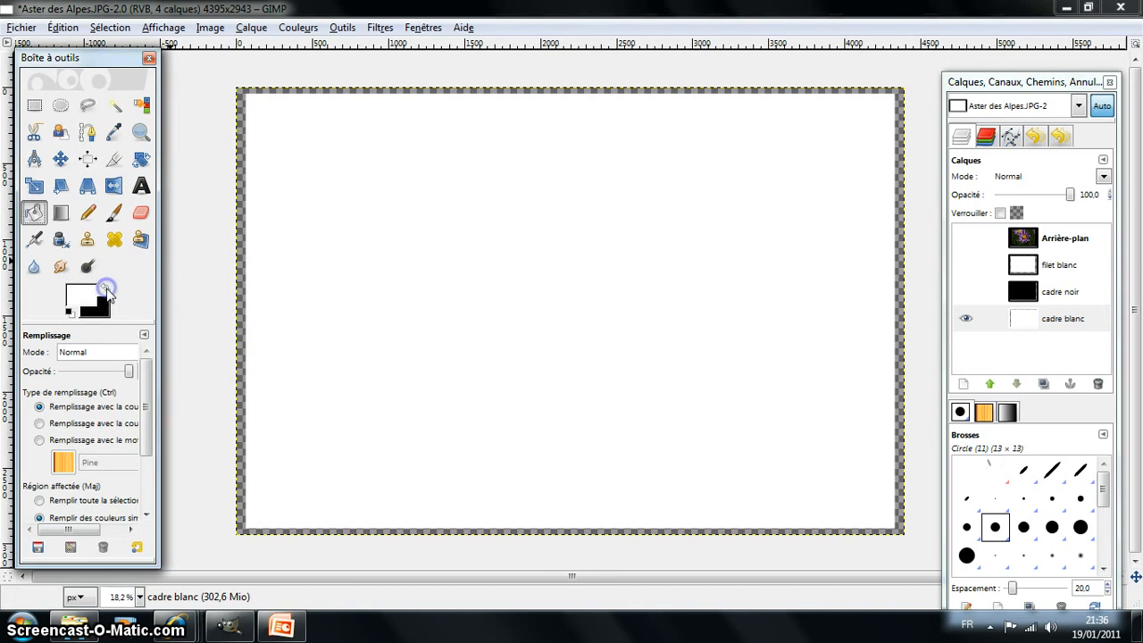
click(241, 244)
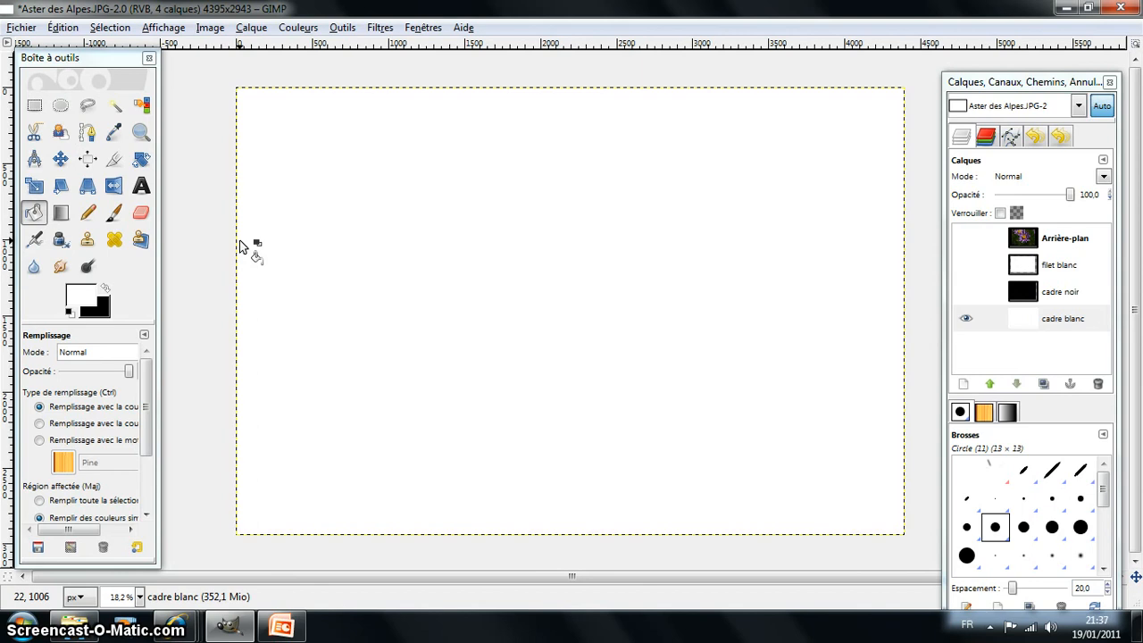
Preview the outer white frame with cadre noir, filet blanc and Arrière-plan shown, and hide those three layers again
click(964, 293)
click(966, 262)
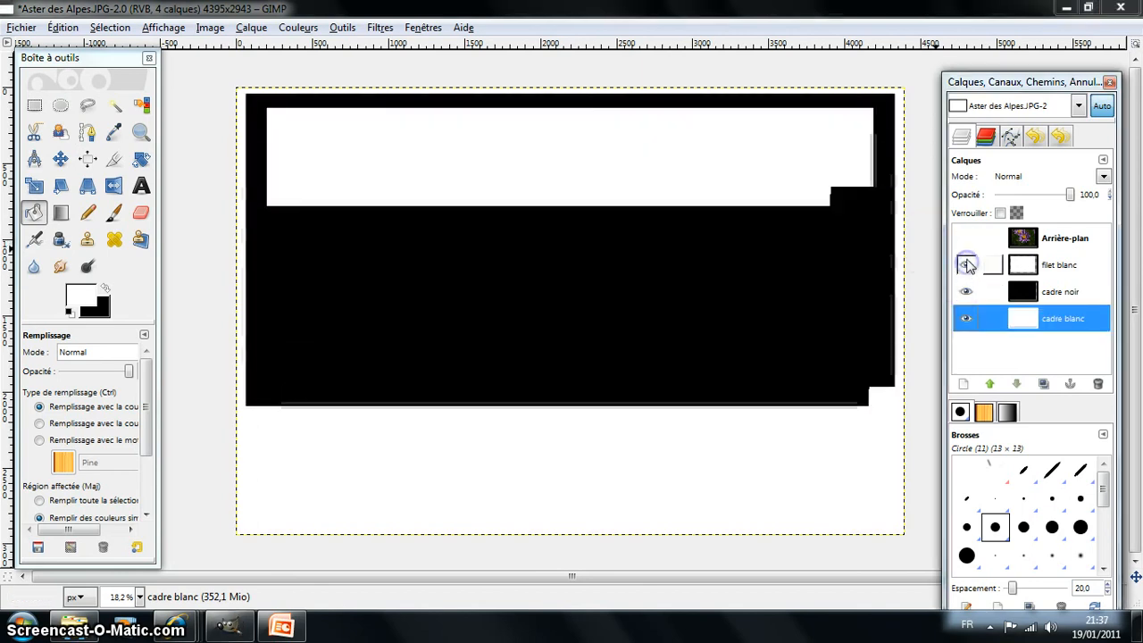
click(967, 239)
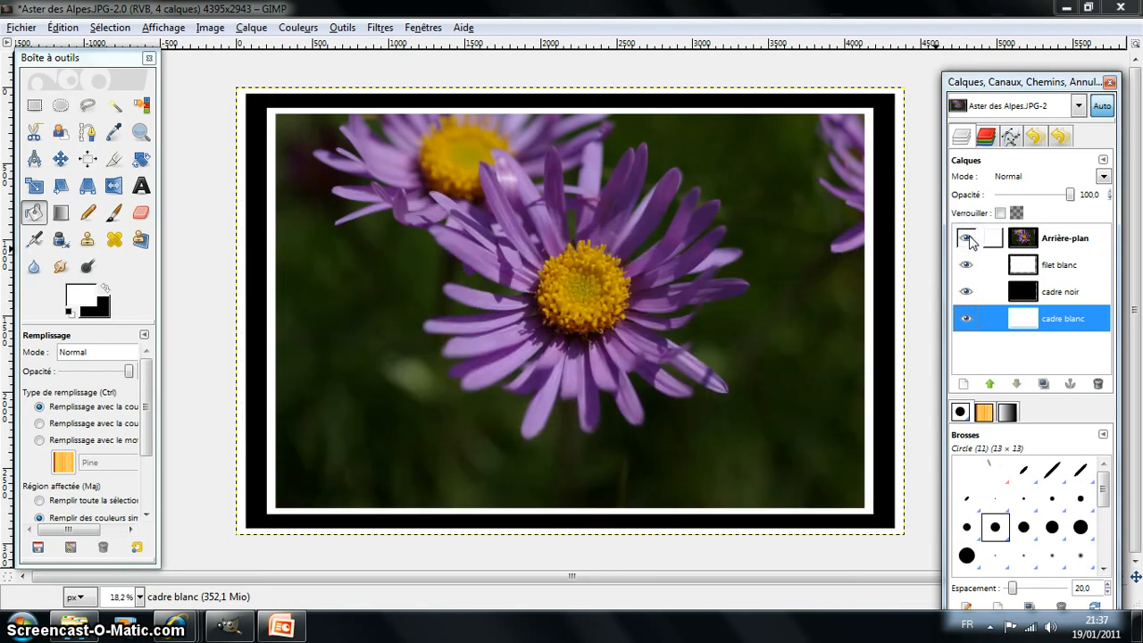
click(967, 238)
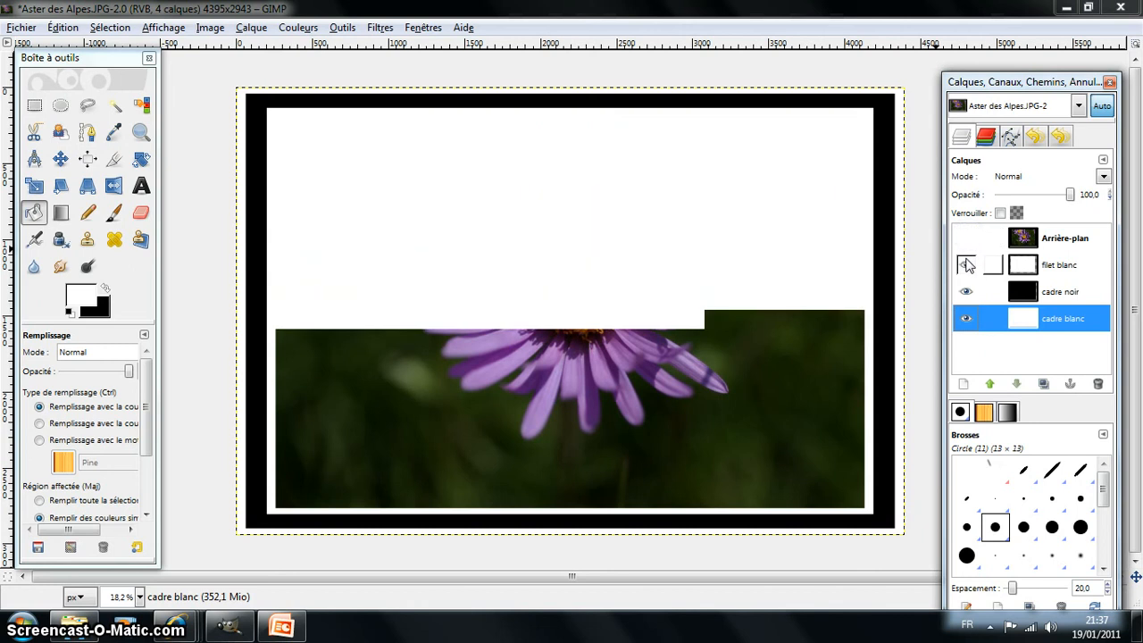
click(966, 264)
click(966, 293)
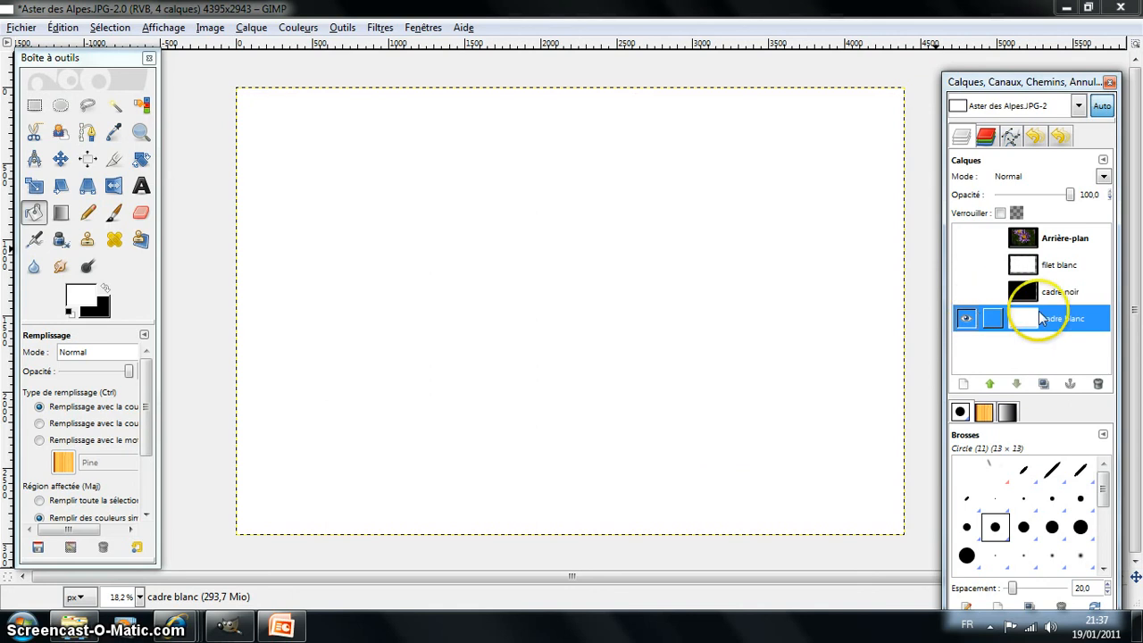
Create a new layer named "cadre noir 2" filled with the background colour (Couleur d'arrière-plan) and place it beneath cadre blanc
click(964, 384)
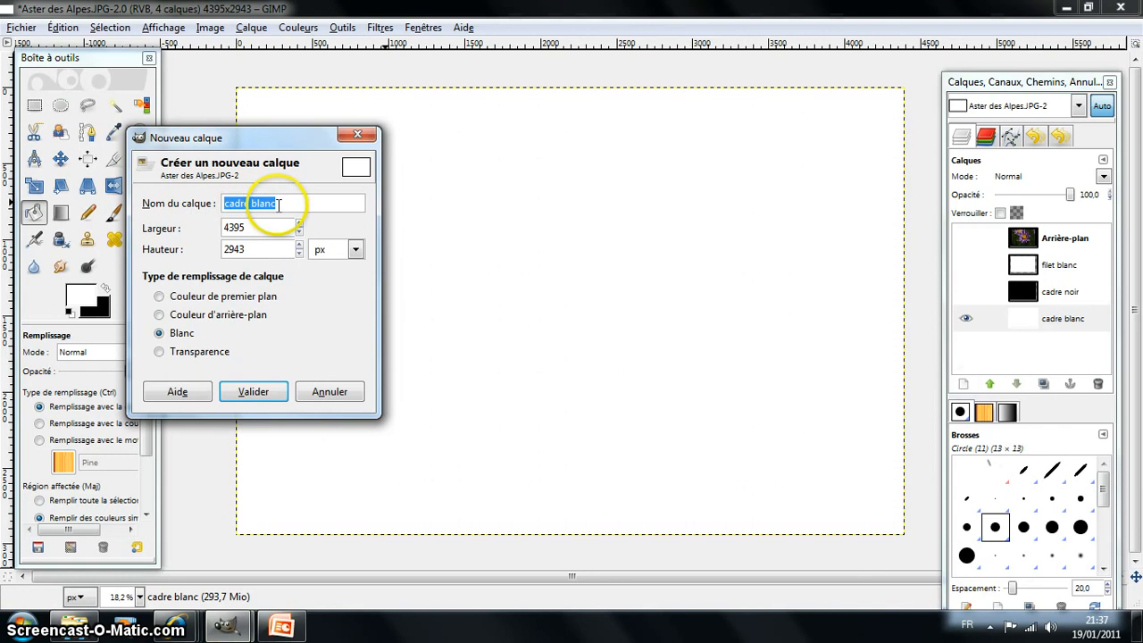
click(278, 204)
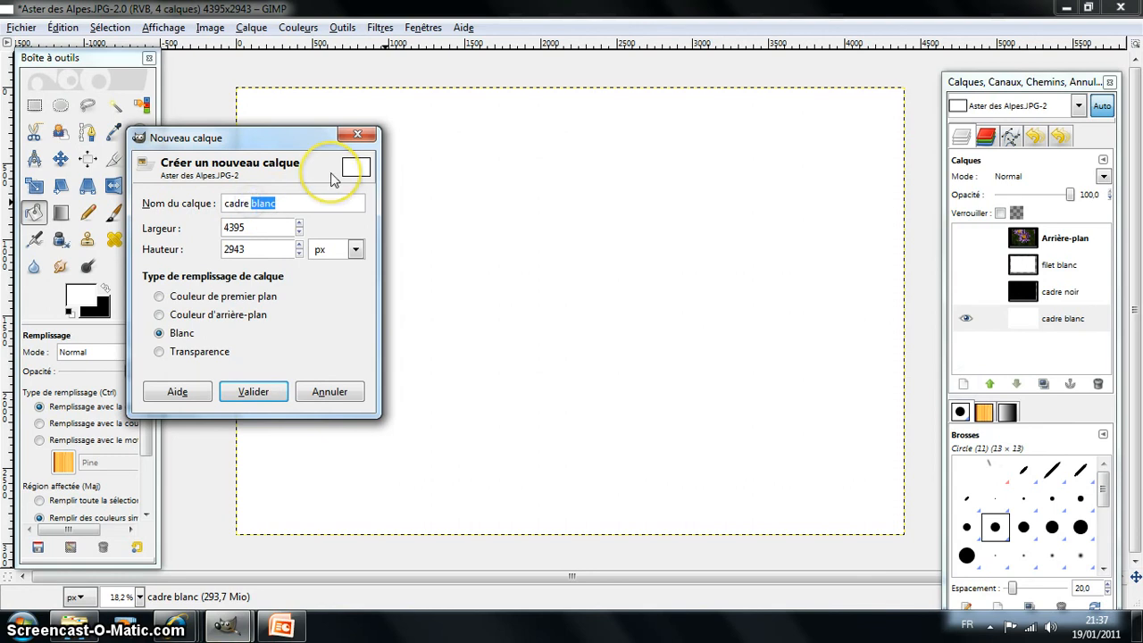
text(noir 2)
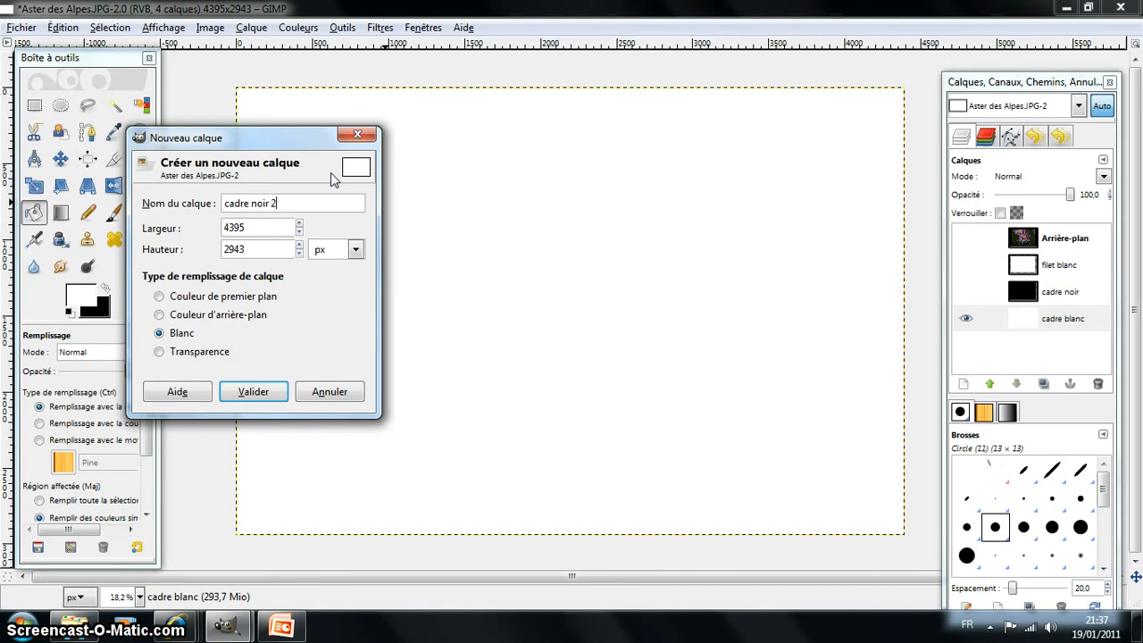
click(269, 396)
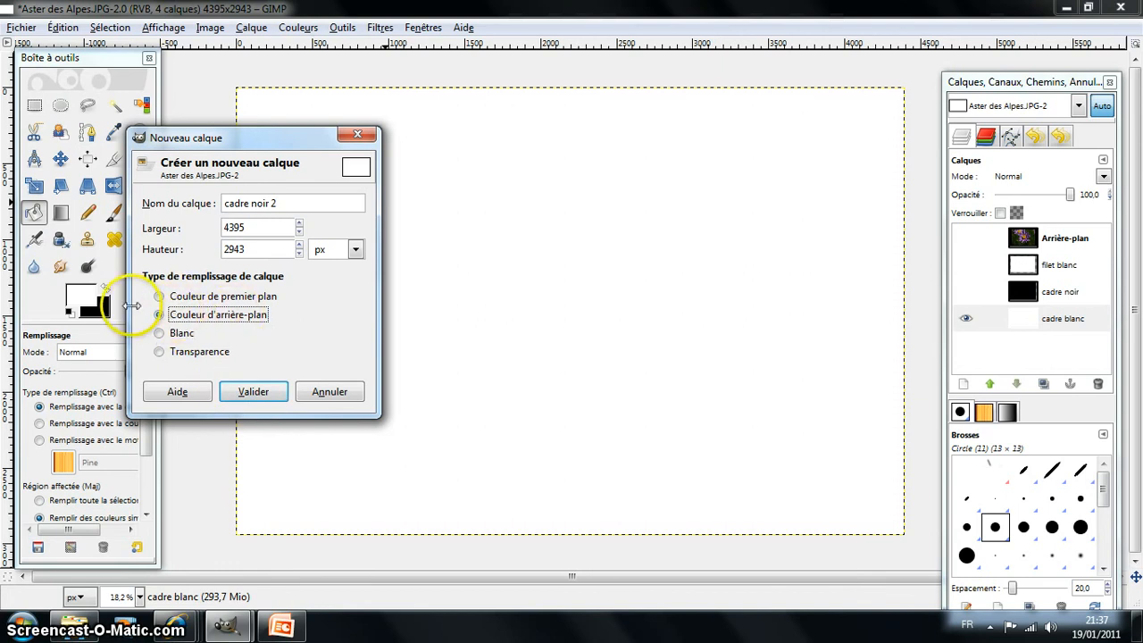
click(255, 392)
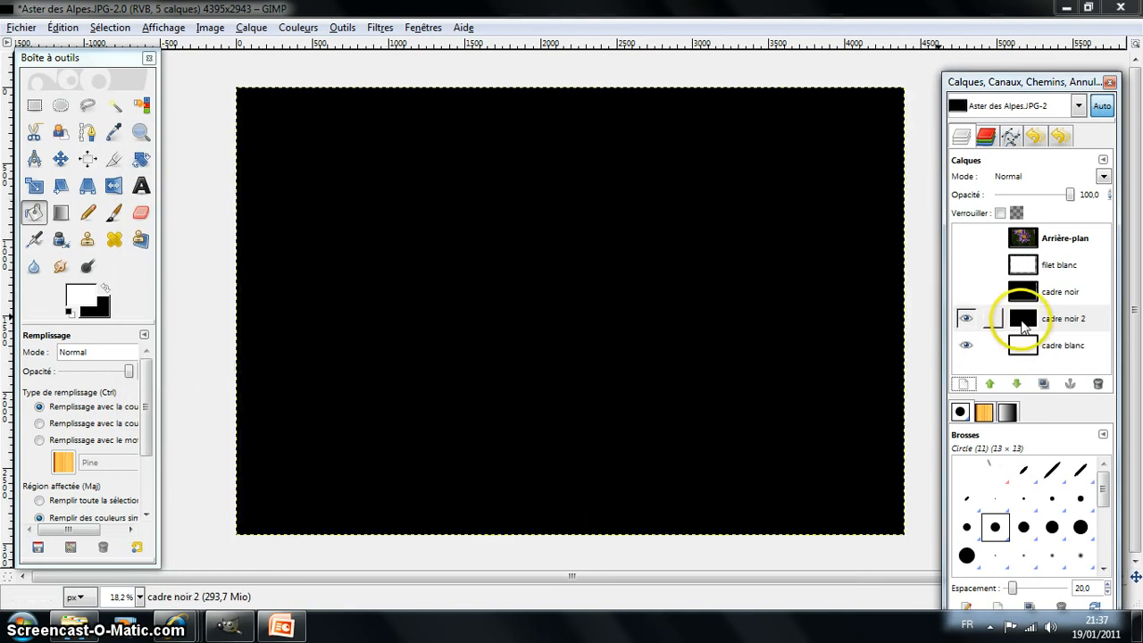
drag(1023, 326, 1023, 351)
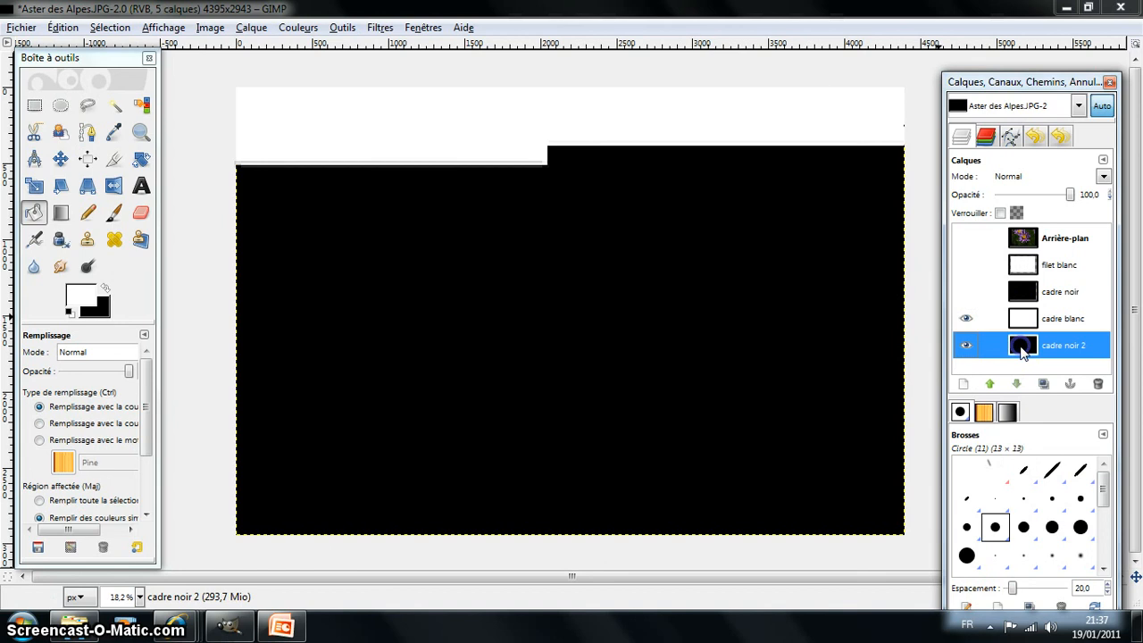
Hide cadre blanc and enlarge the canvas to 110 percent, centred, resizing all visible layers (Tous les calques visibles)
click(966, 319)
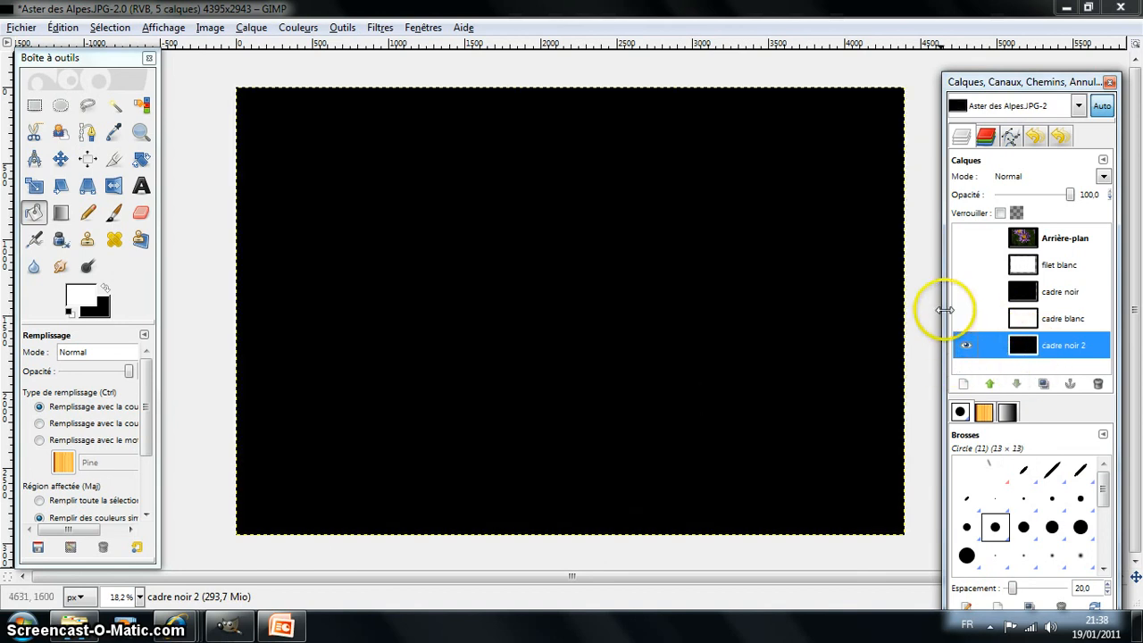
click(209, 27)
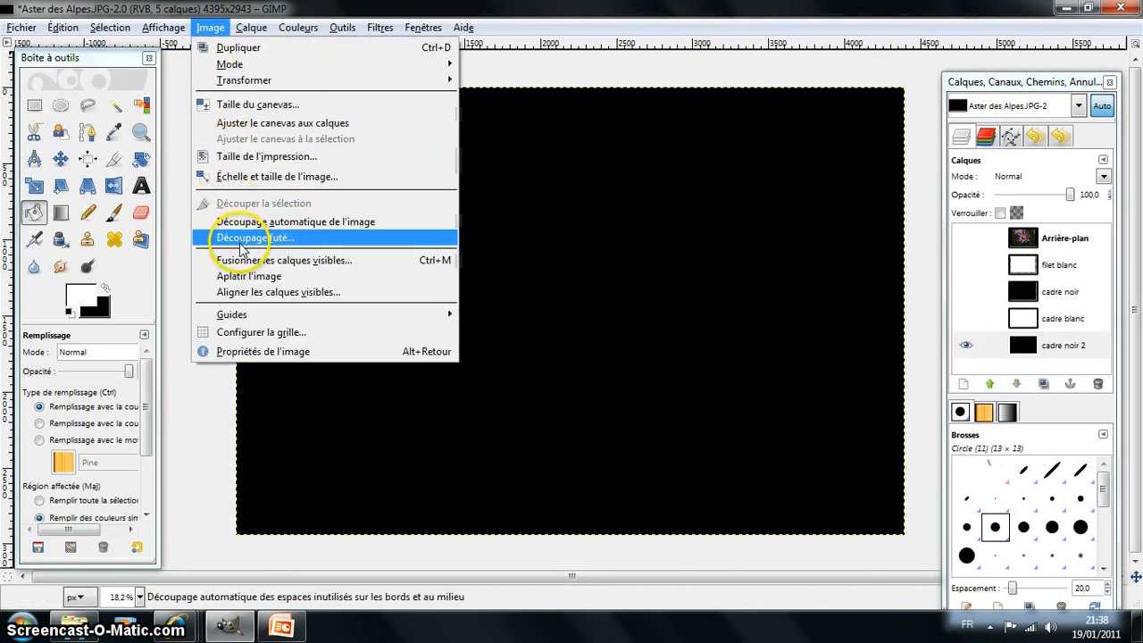
click(245, 113)
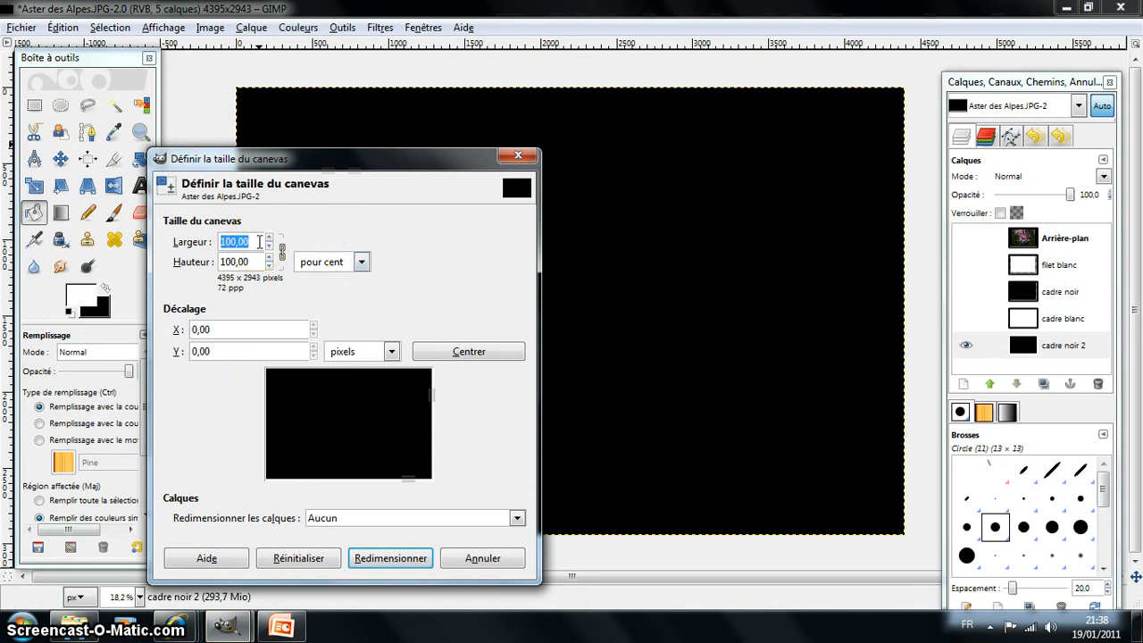
text(110)
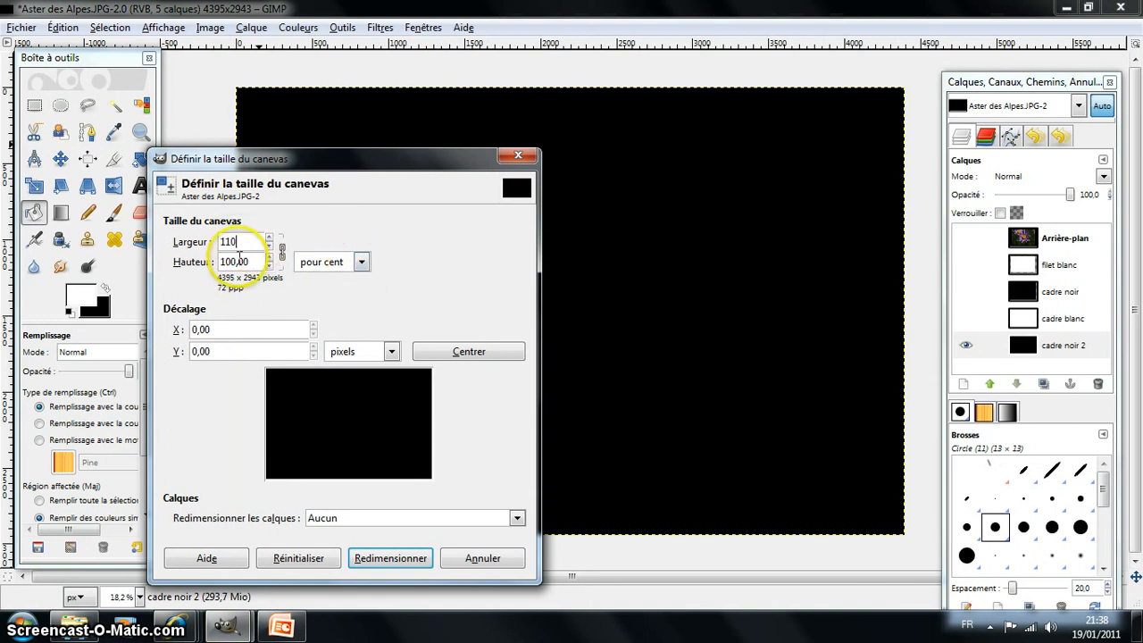
click(239, 262)
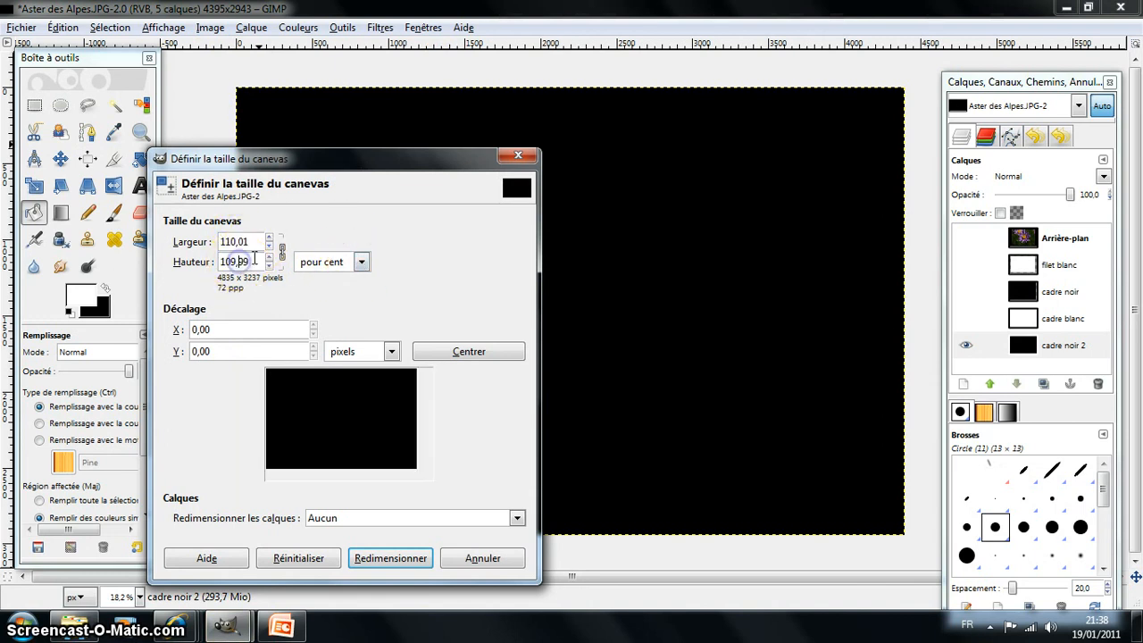
click(460, 352)
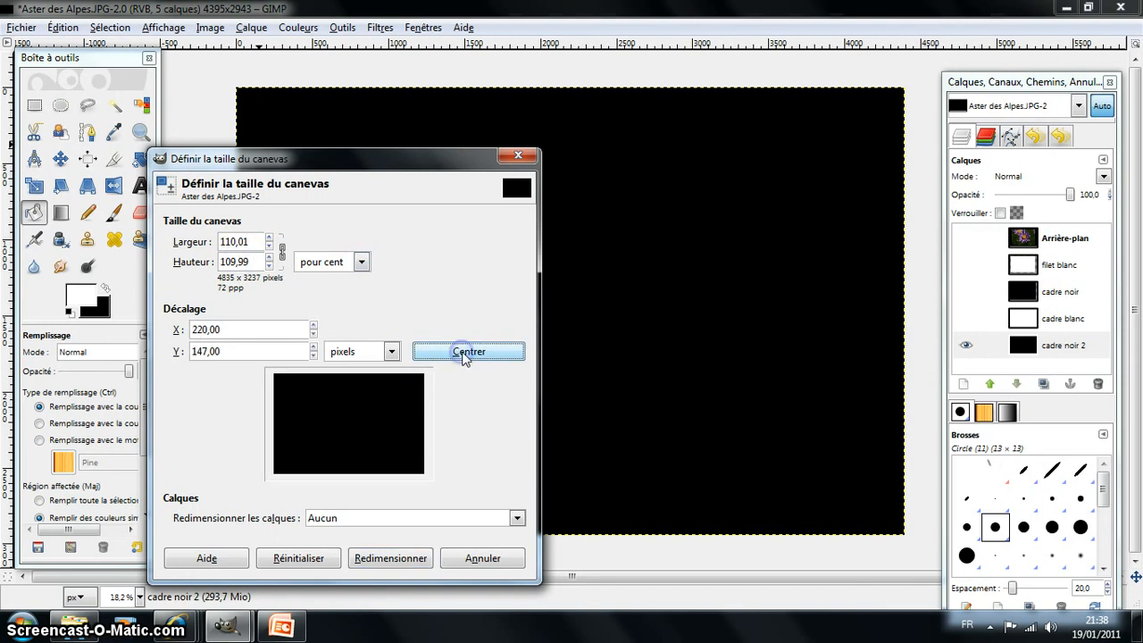
click(398, 519)
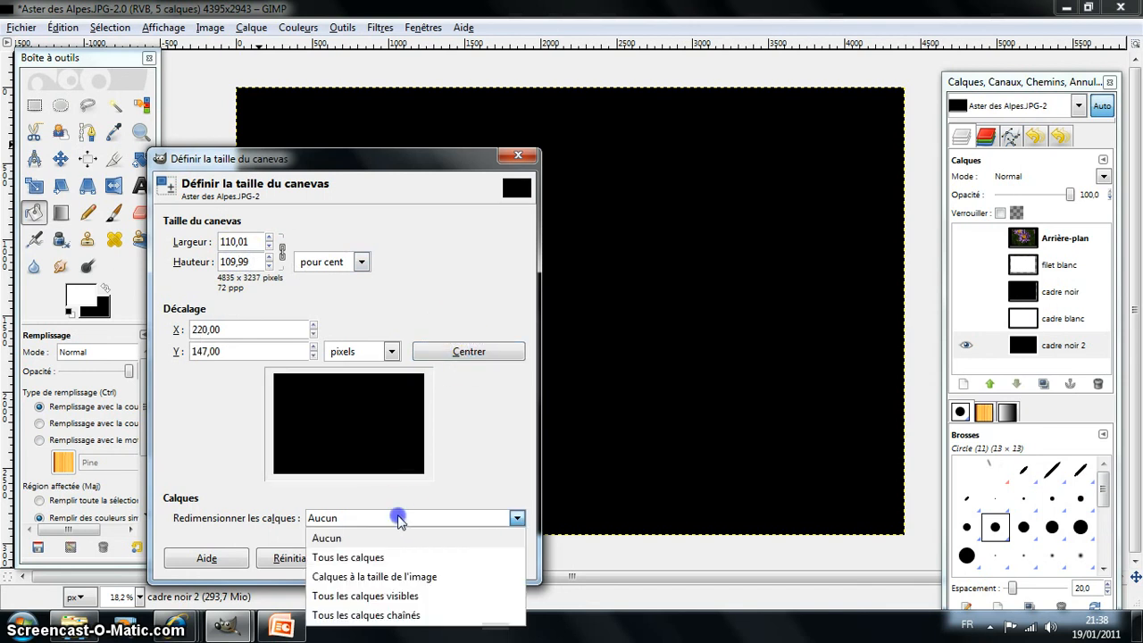
click(378, 595)
click(397, 563)
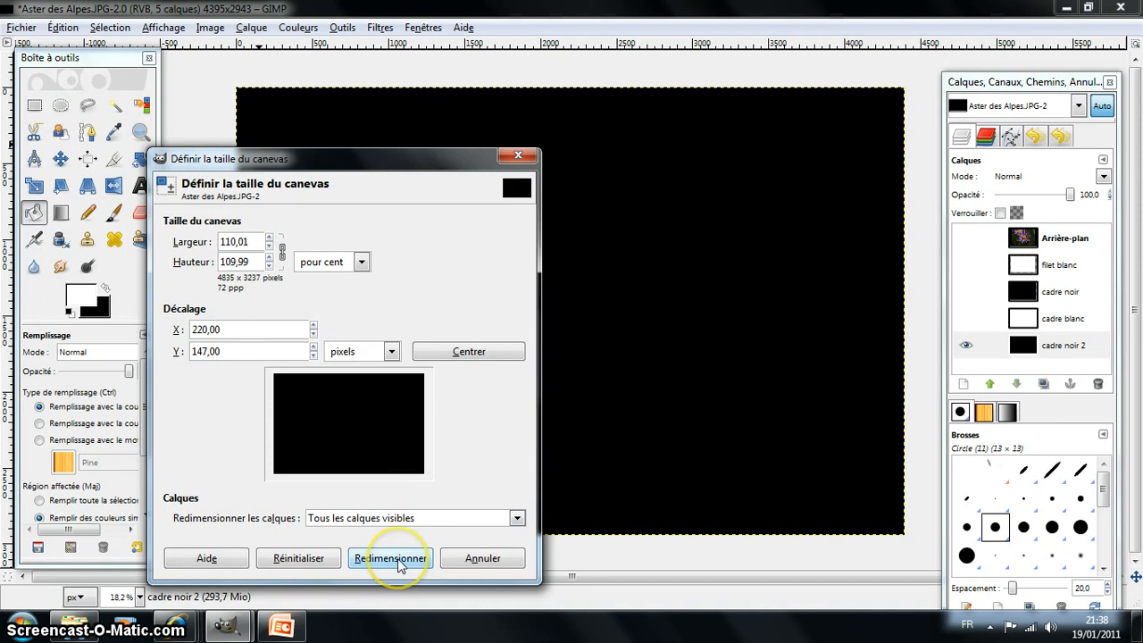
click(397, 563)
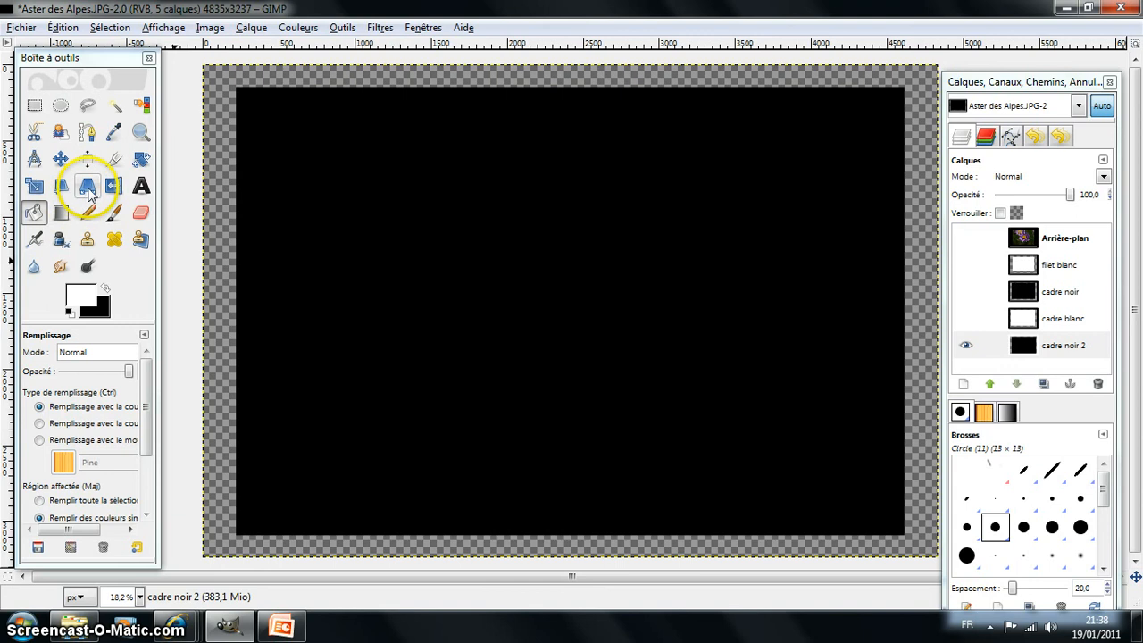
Make black the foreground colour and fill the transparent border of the cadre noir 2 layer with it
click(105, 289)
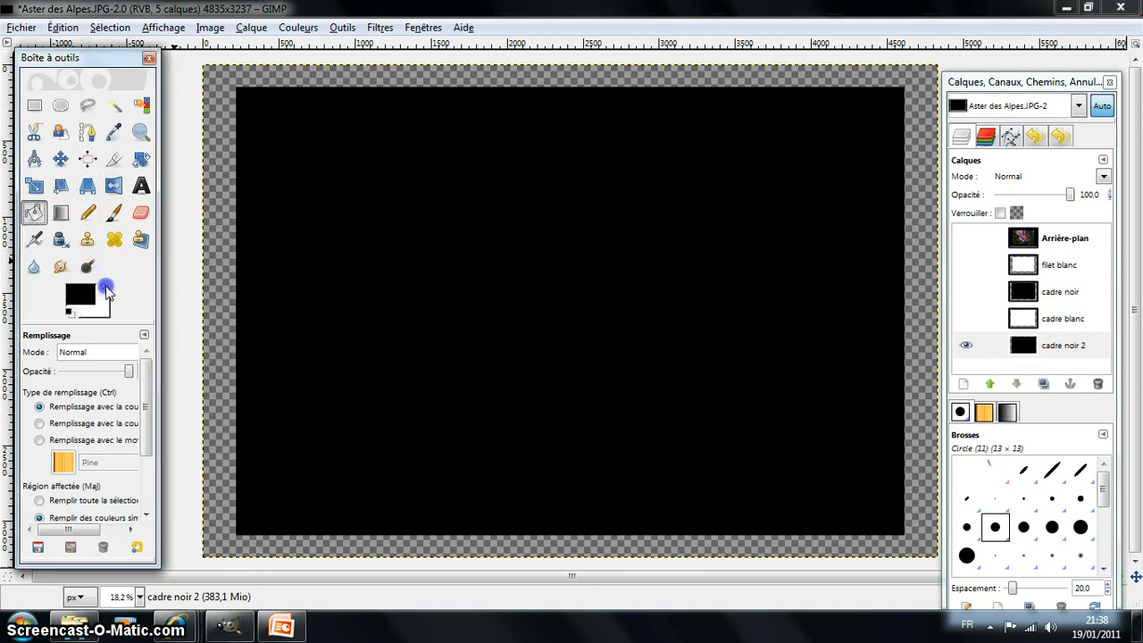
click(33, 214)
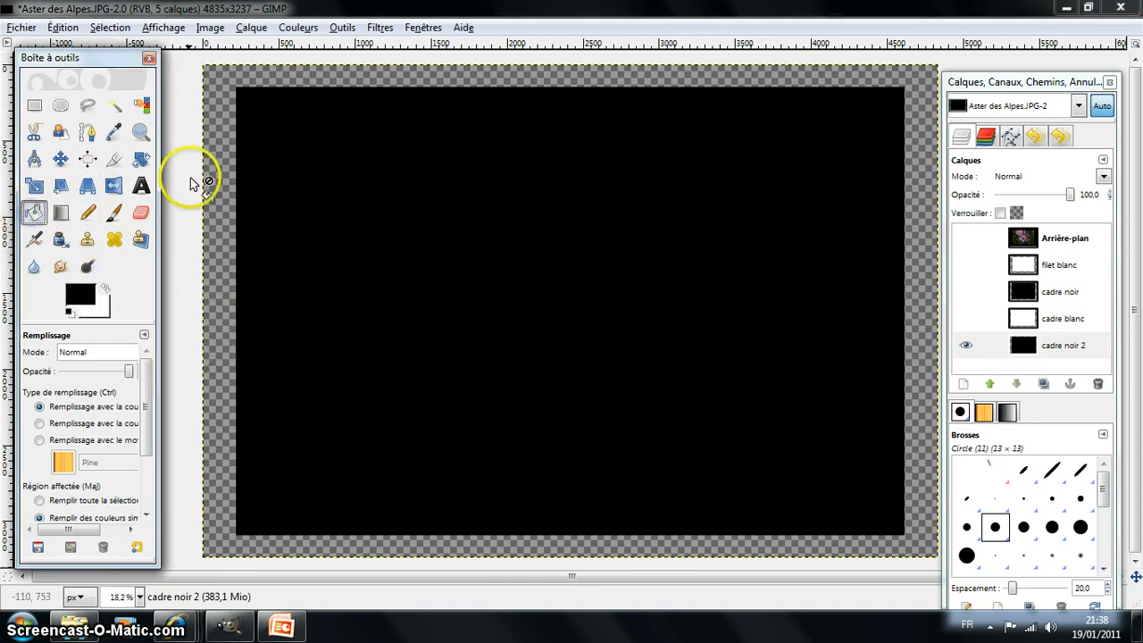
click(219, 166)
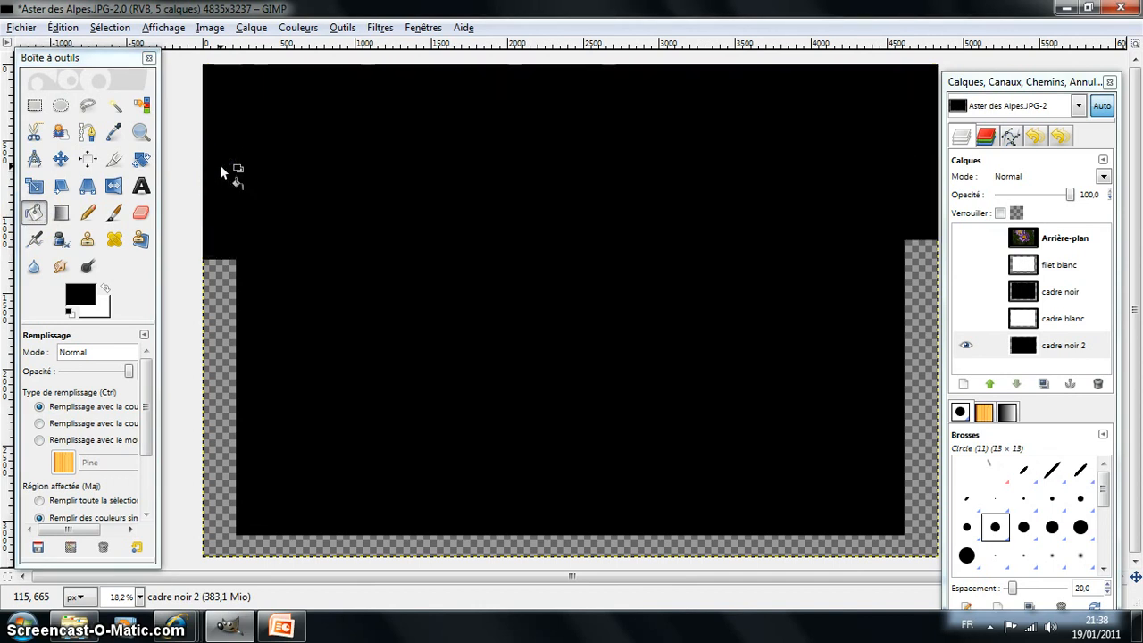
click(329, 165)
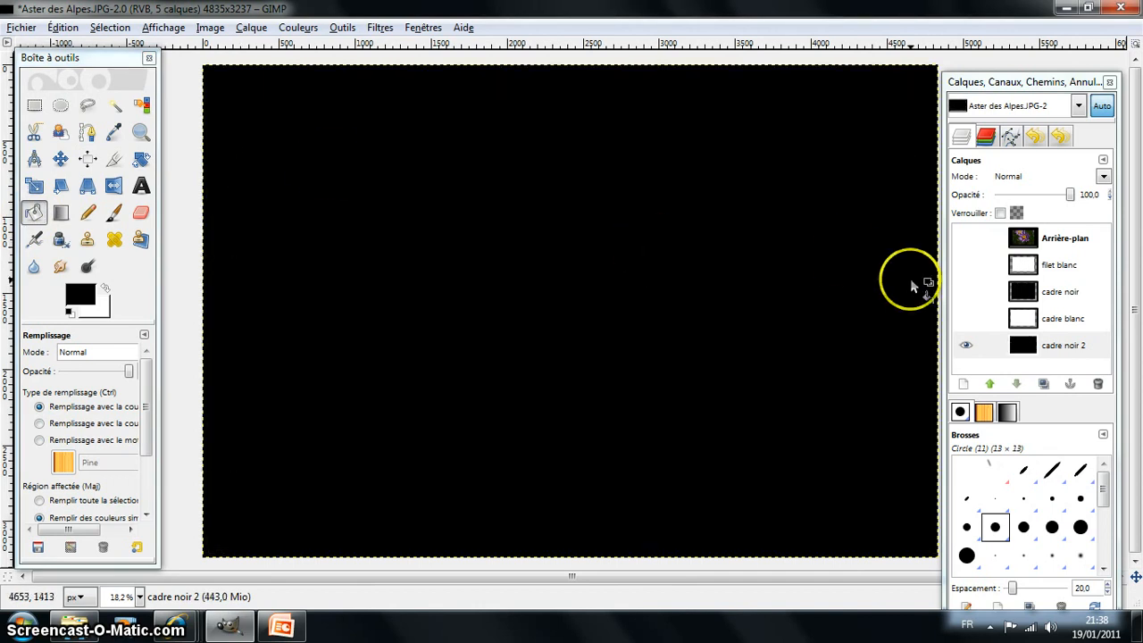
Show the cadre blanc, cadre noir, filet blanc and Arrière-plan layers again above the outer black frame
click(966, 319)
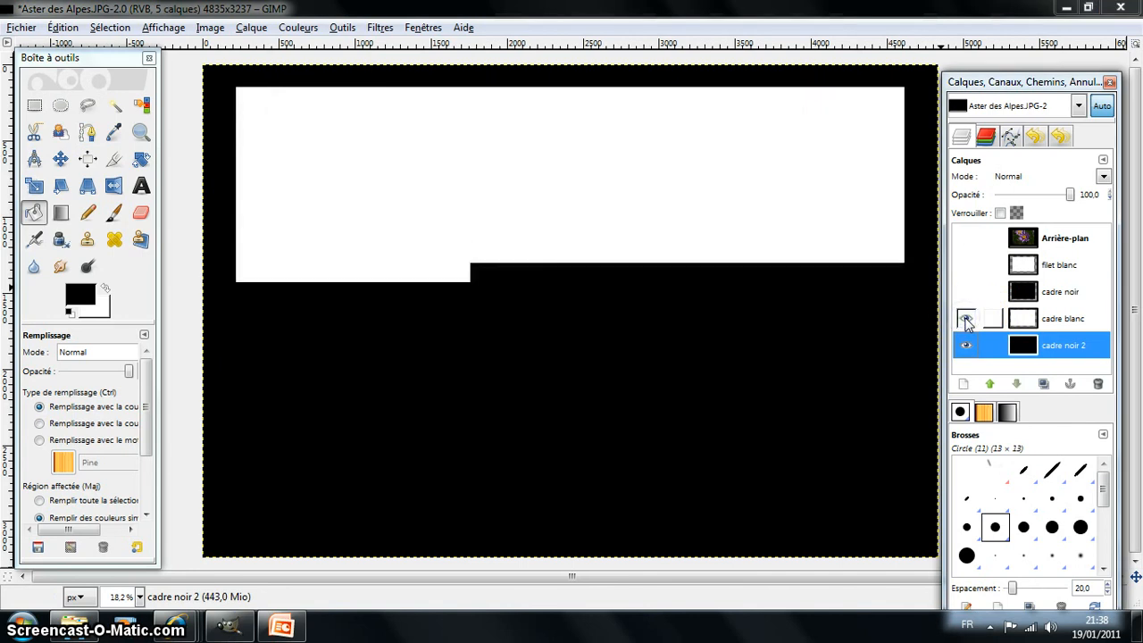
click(966, 291)
click(965, 265)
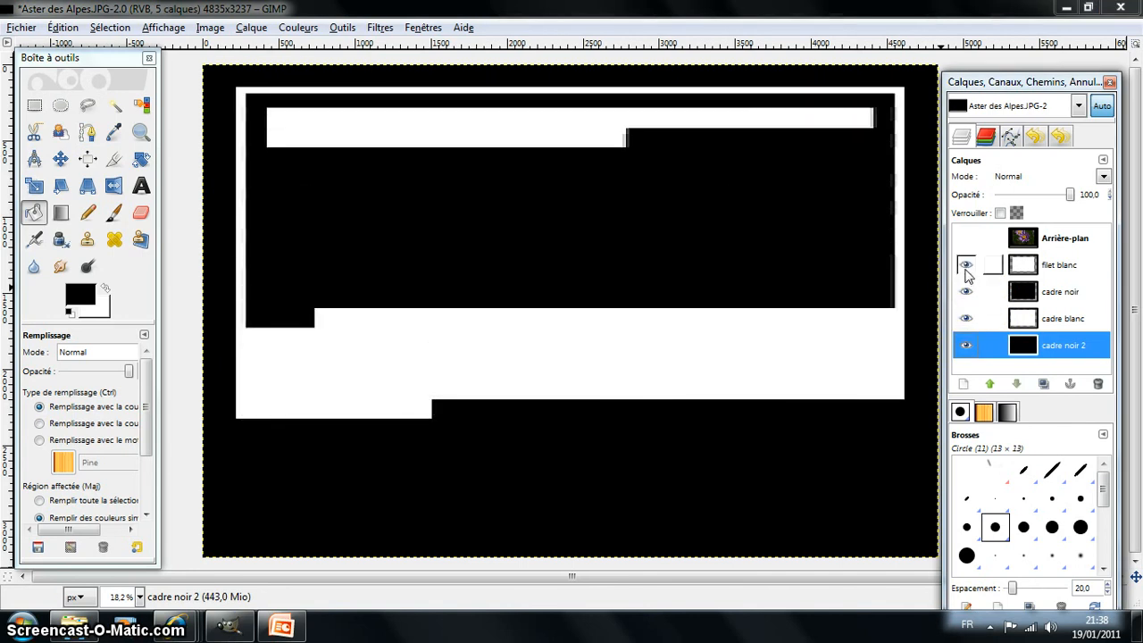
click(965, 238)
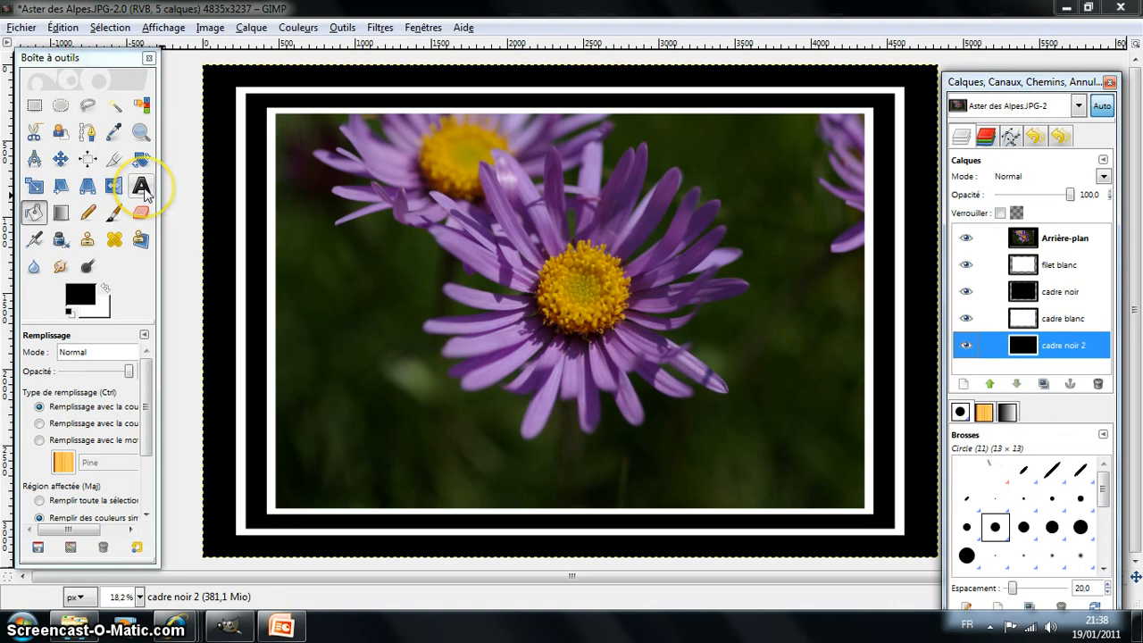
Add a text layer near the photo's upper-left corner reading "Photographie" followed by the photographer's first name
click(141, 186)
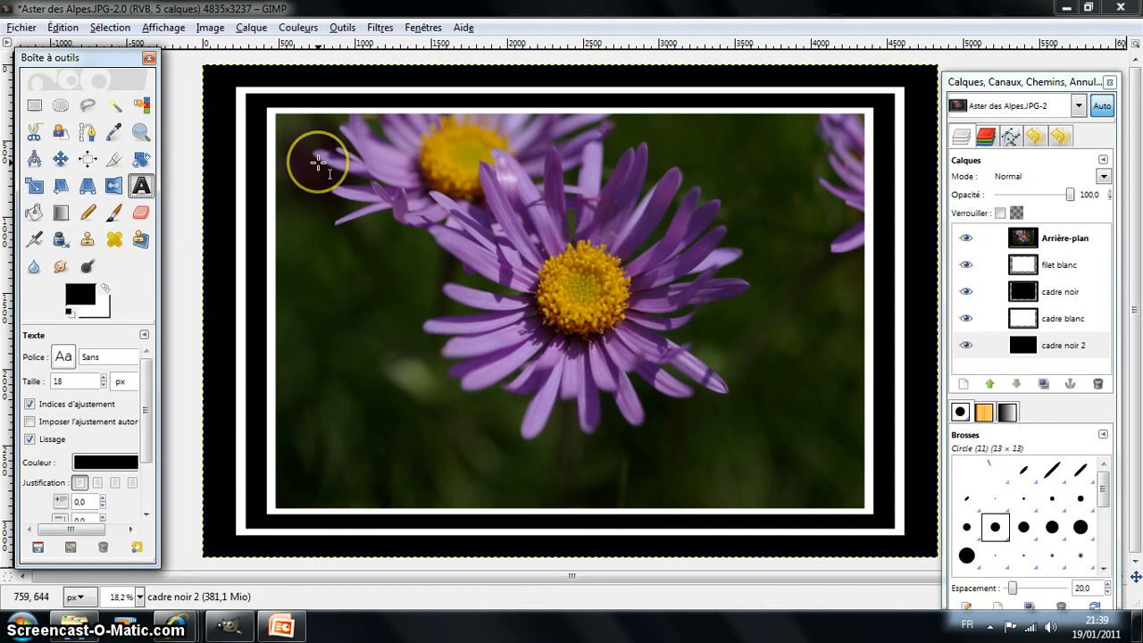
key(Tab)
click(318, 162)
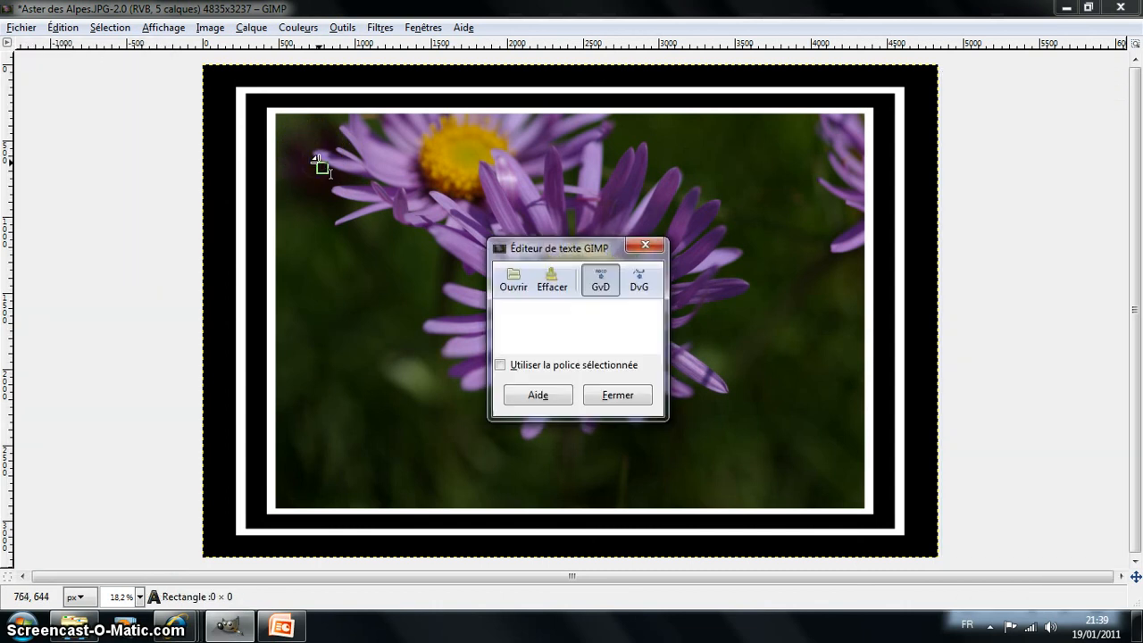
click(499, 305)
text(Photographie Laurent)
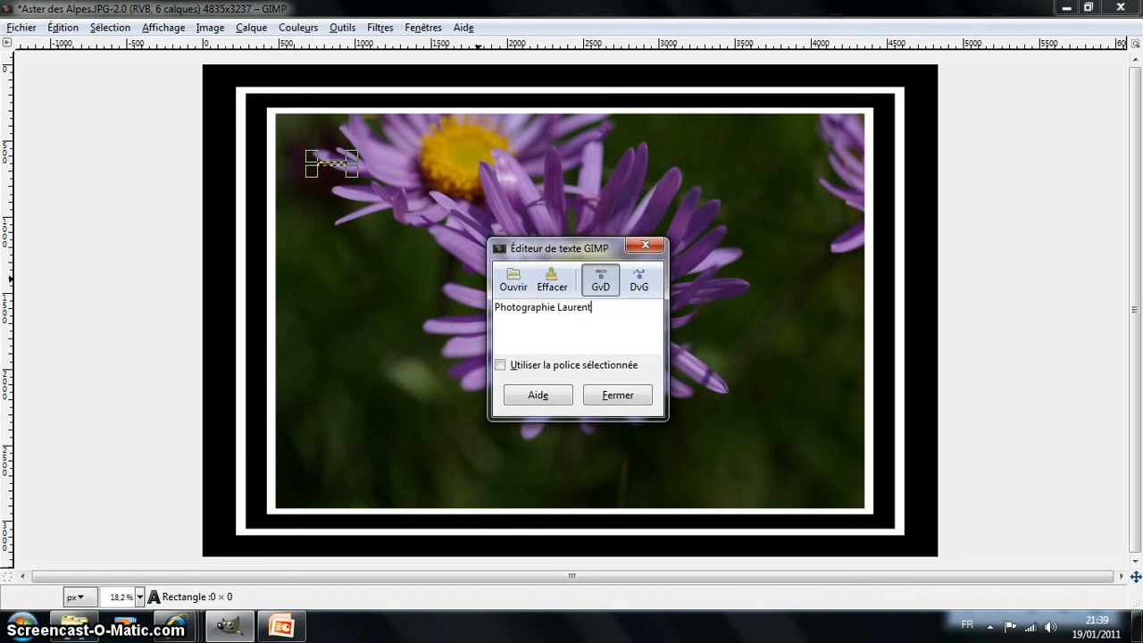
click(629, 398)
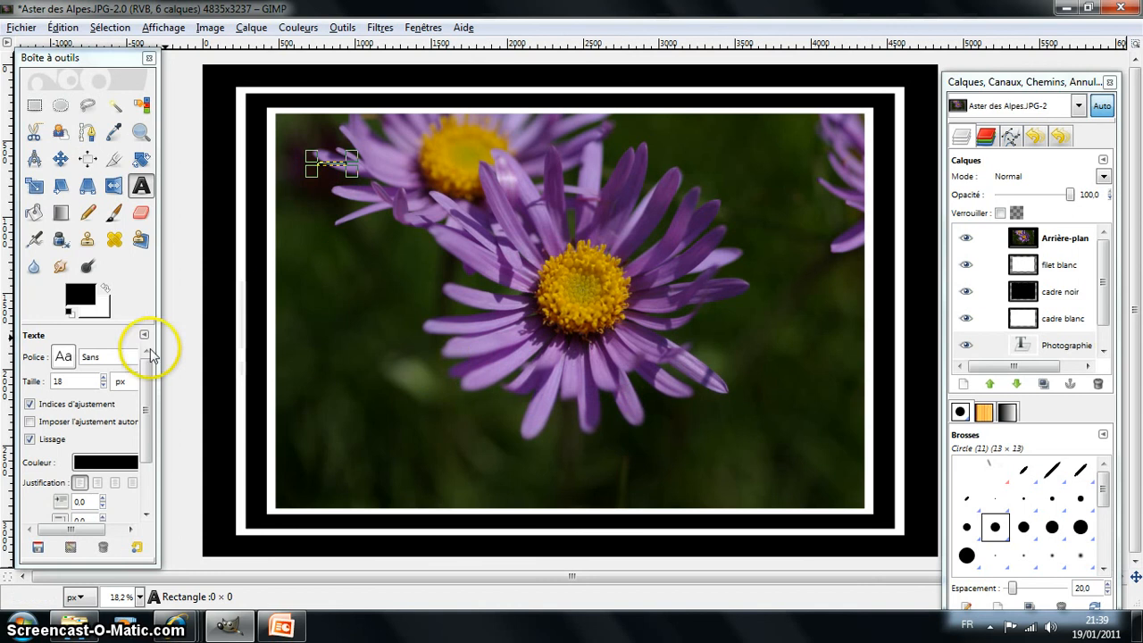
Set the signature text's size to 70 px and its colour to white
click(105, 378)
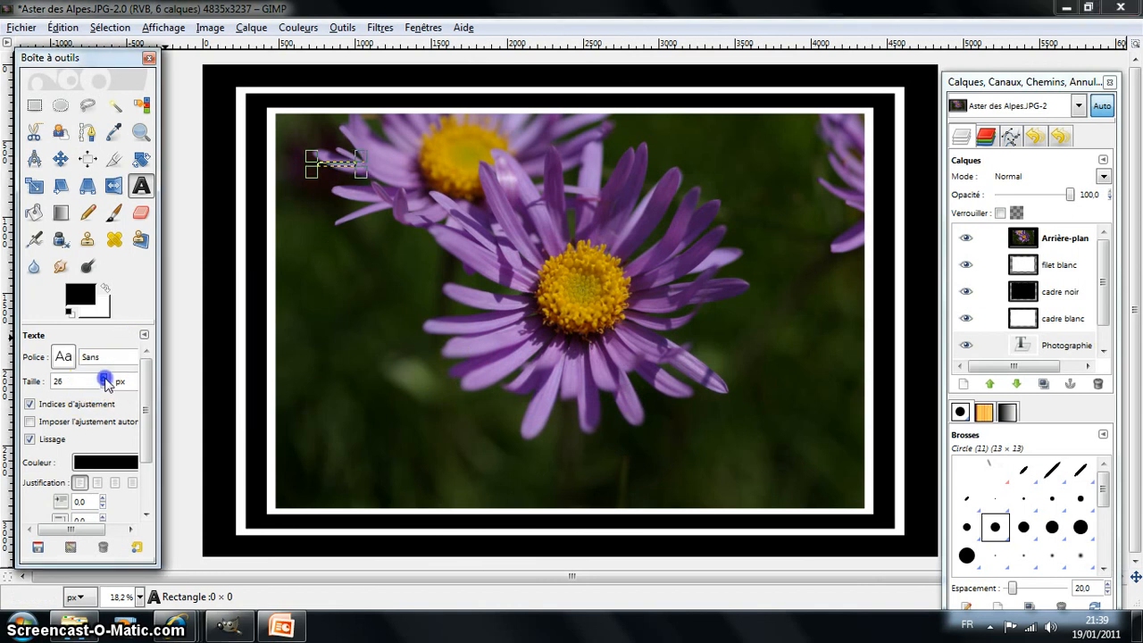
click(104, 379)
click(105, 378)
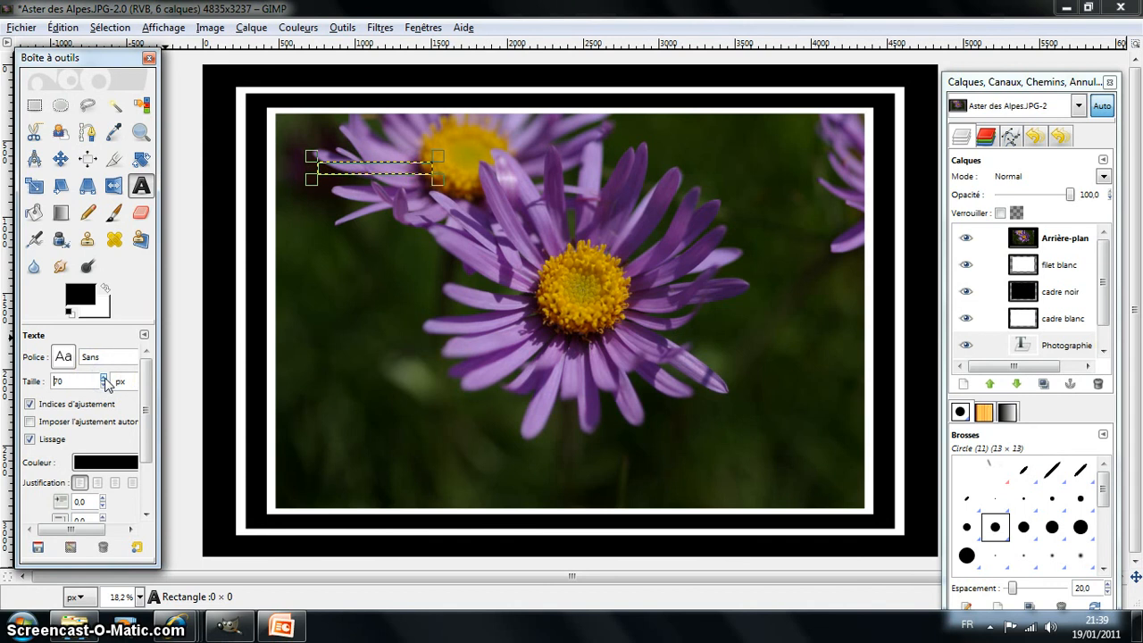
click(98, 463)
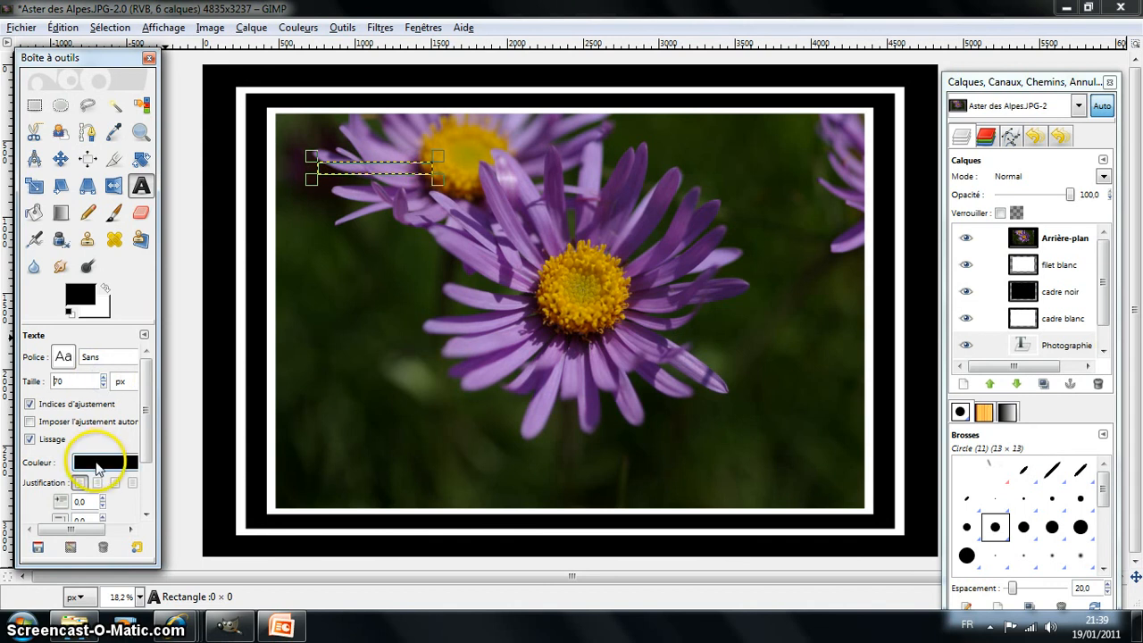
click(98, 467)
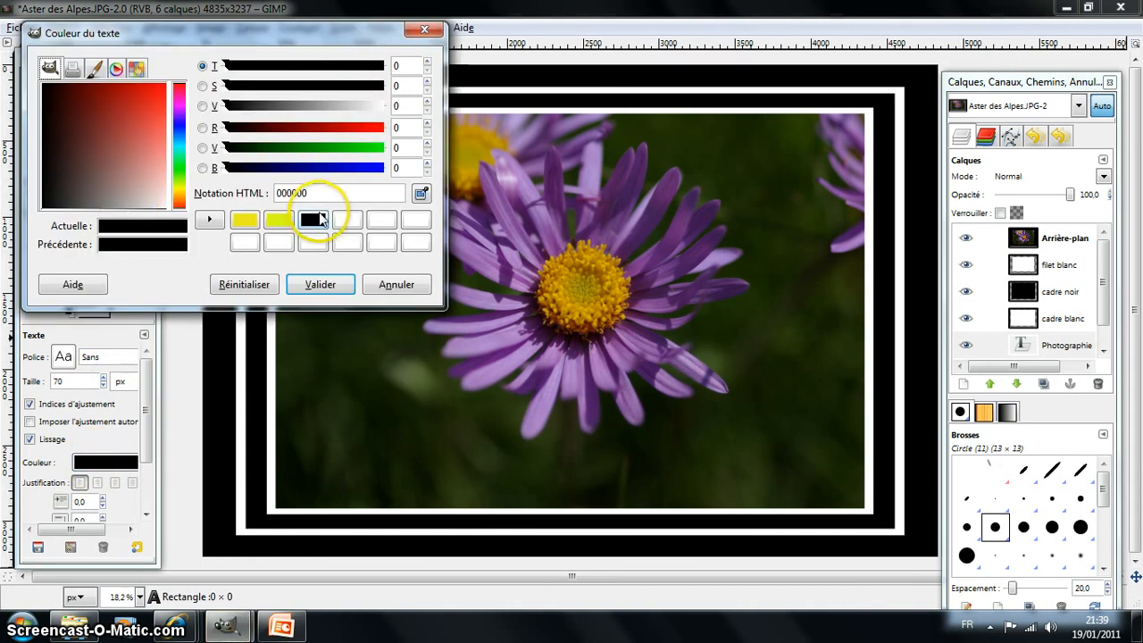
click(421, 220)
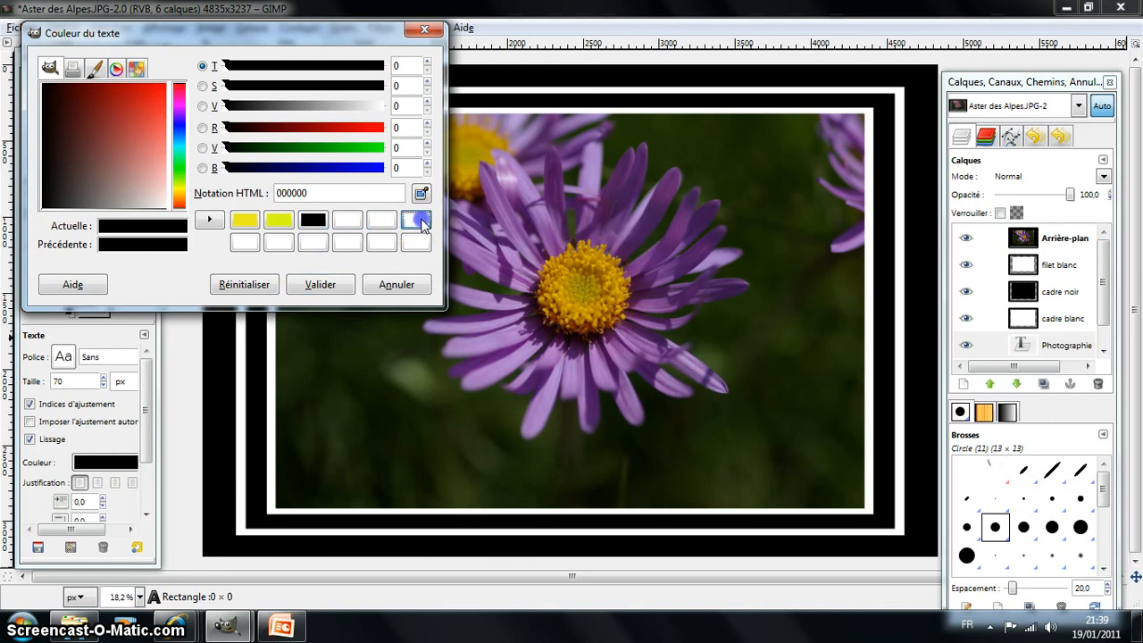
click(322, 284)
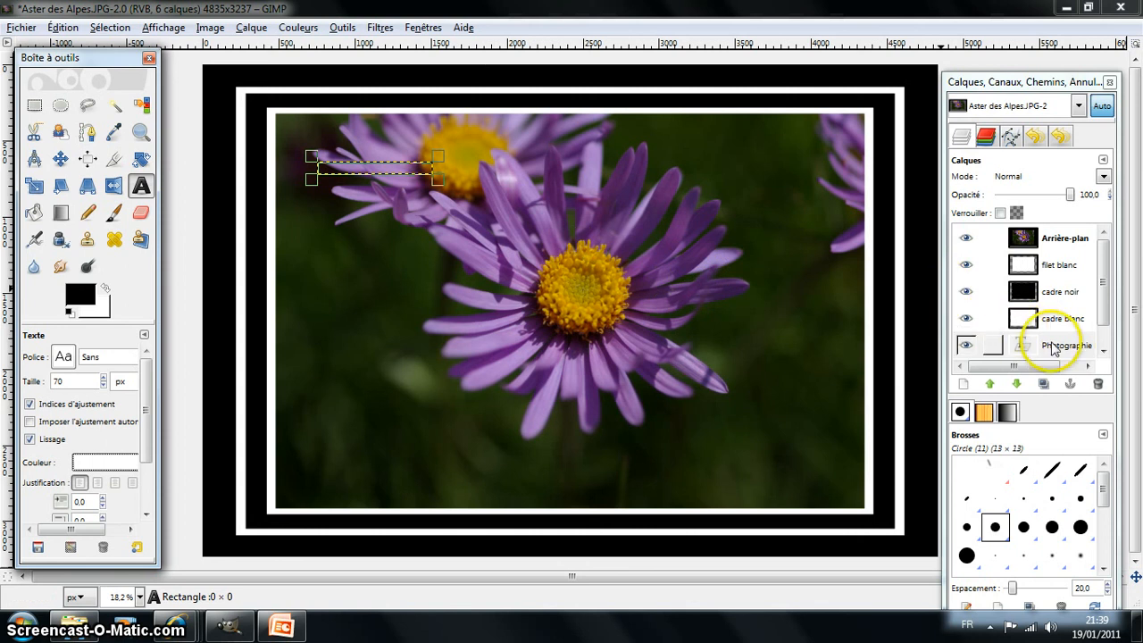
Move the Photographie text layer to the top of the layer stack, above Arrière-plan
click(1108, 308)
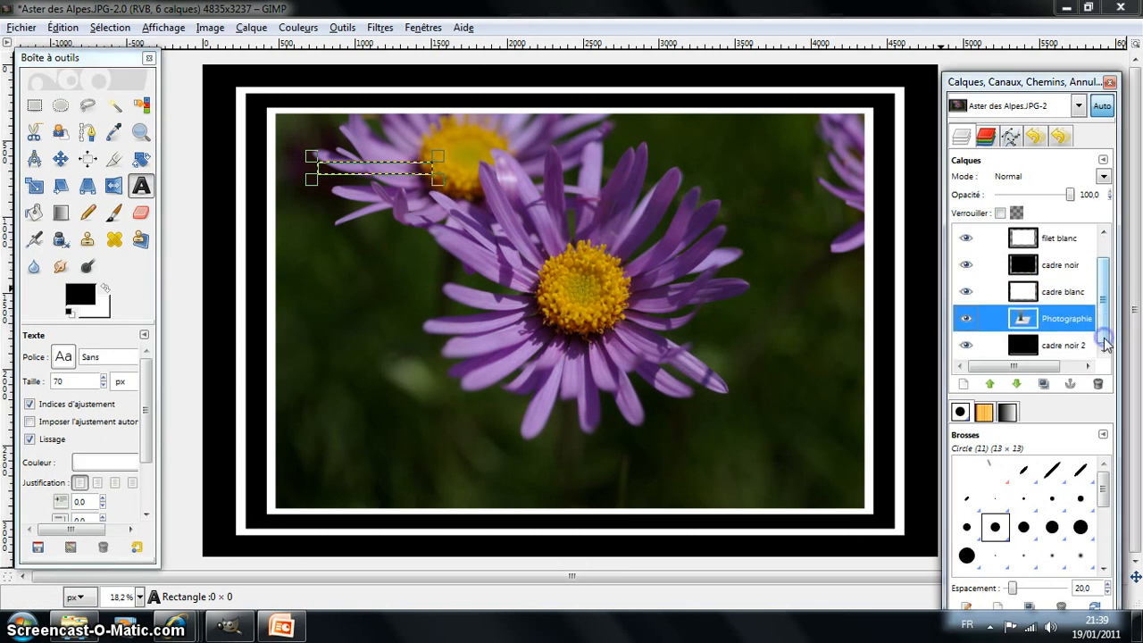
click(1023, 319)
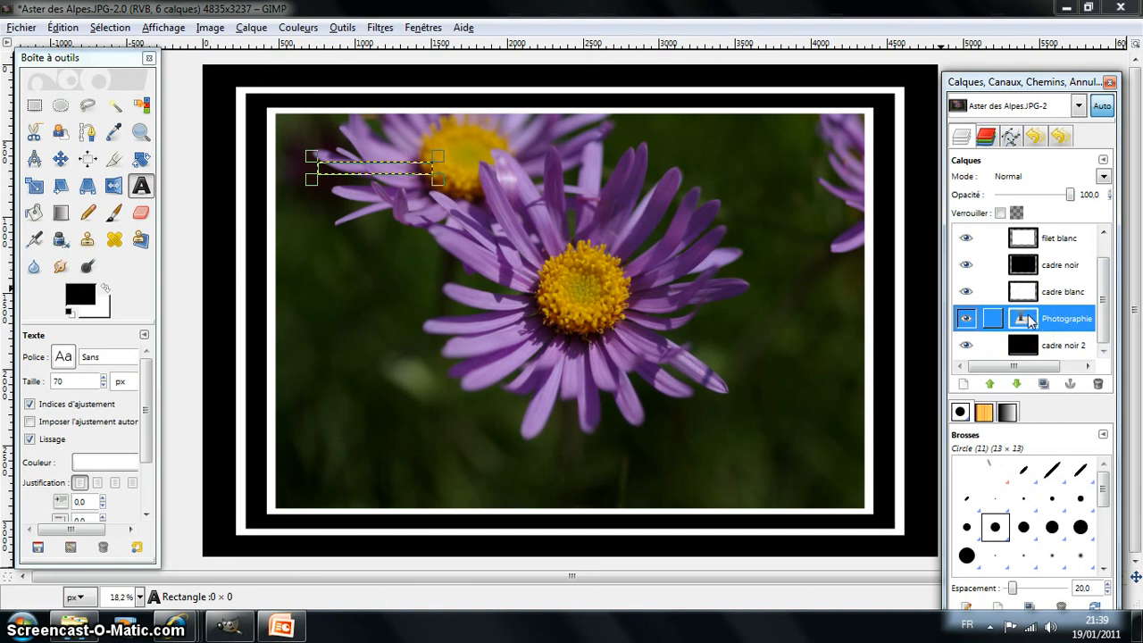
drag(1027, 321, 1010, 237)
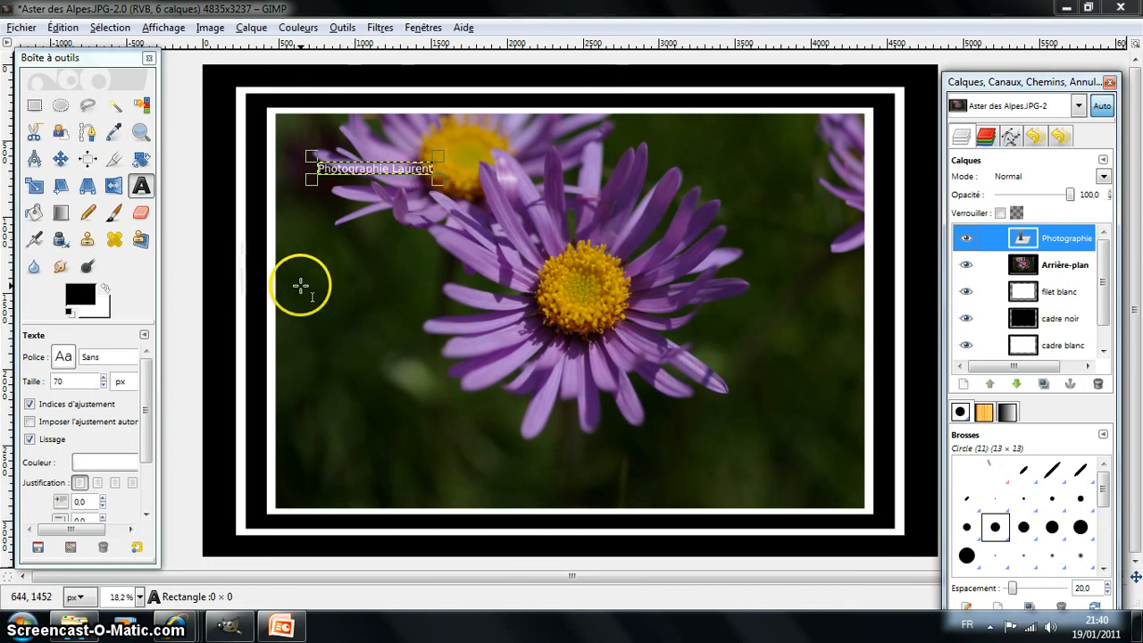
Enlarge the Photographie signature text to 141 px
click(104, 378)
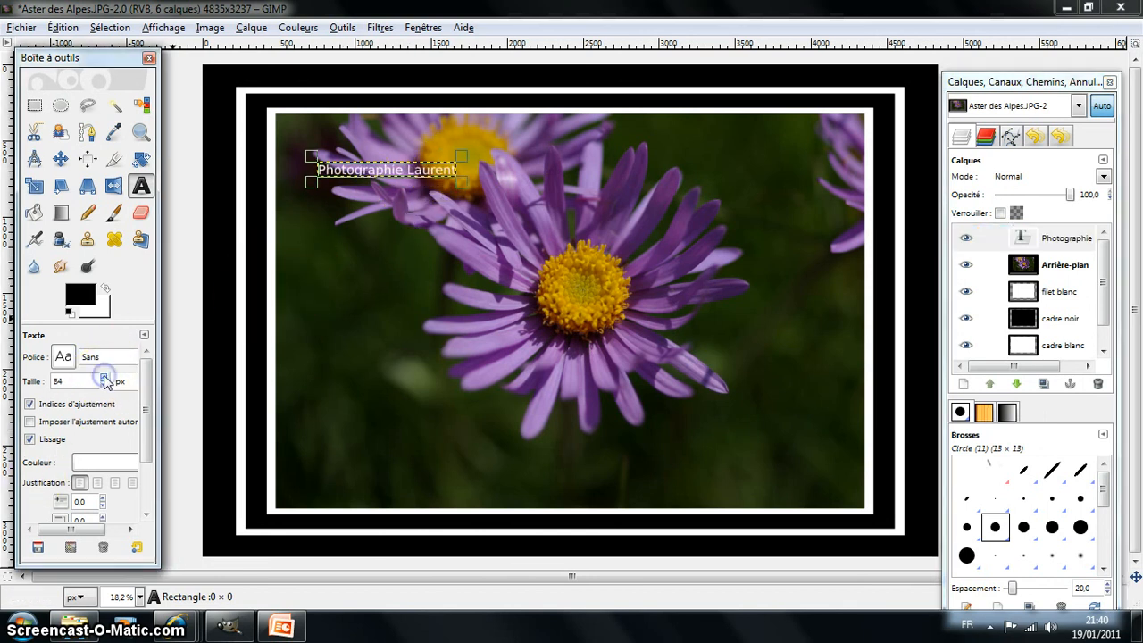
drag(104, 378, 103, 385)
click(103, 385)
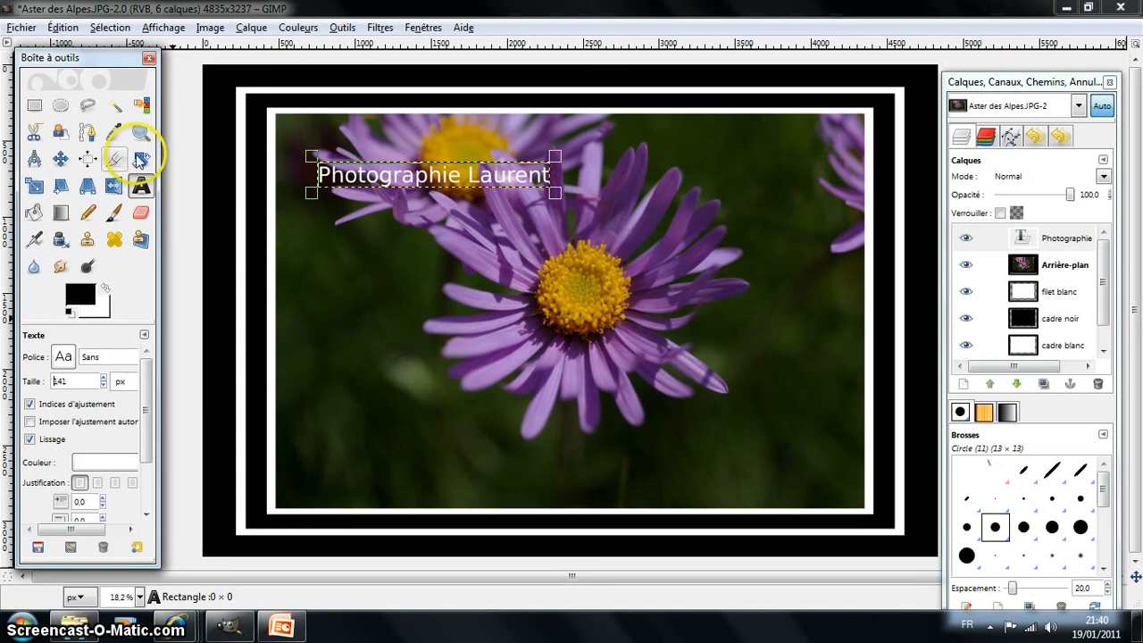
Move the signature text onto the white border line below the photo, slightly right of centre
click(405, 170)
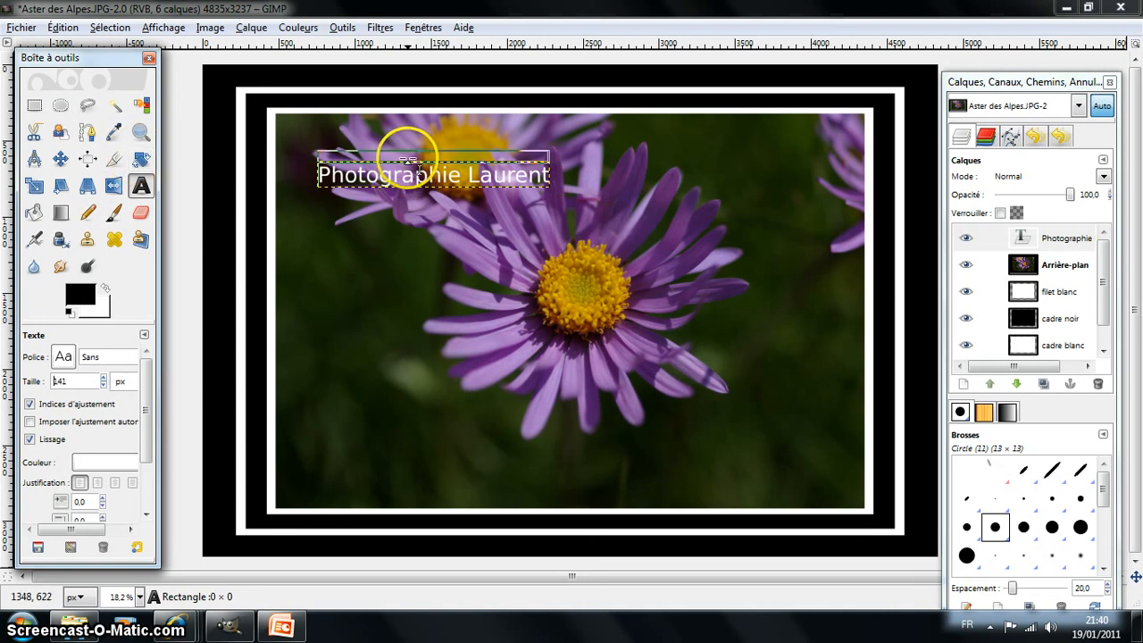
click(407, 172)
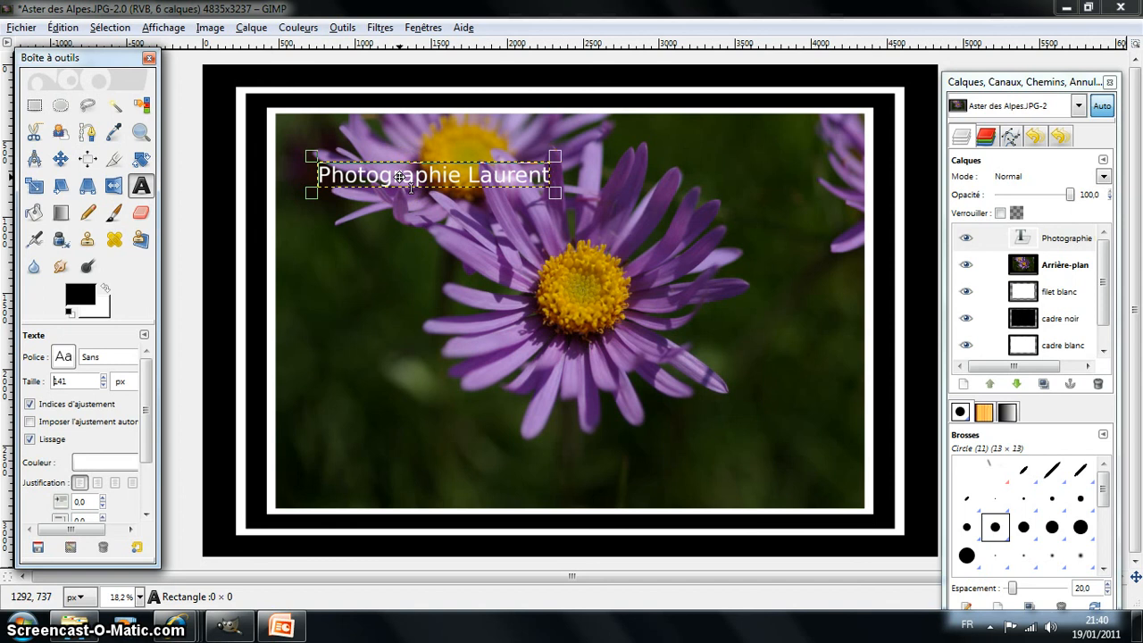
click(400, 177)
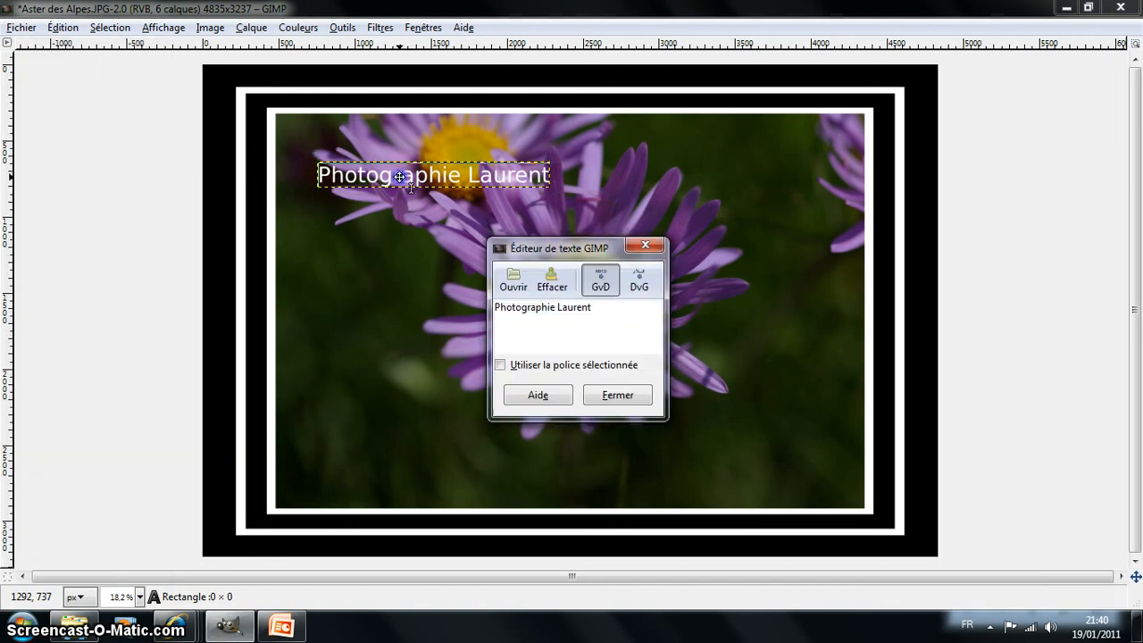
drag(432, 272, 641, 534)
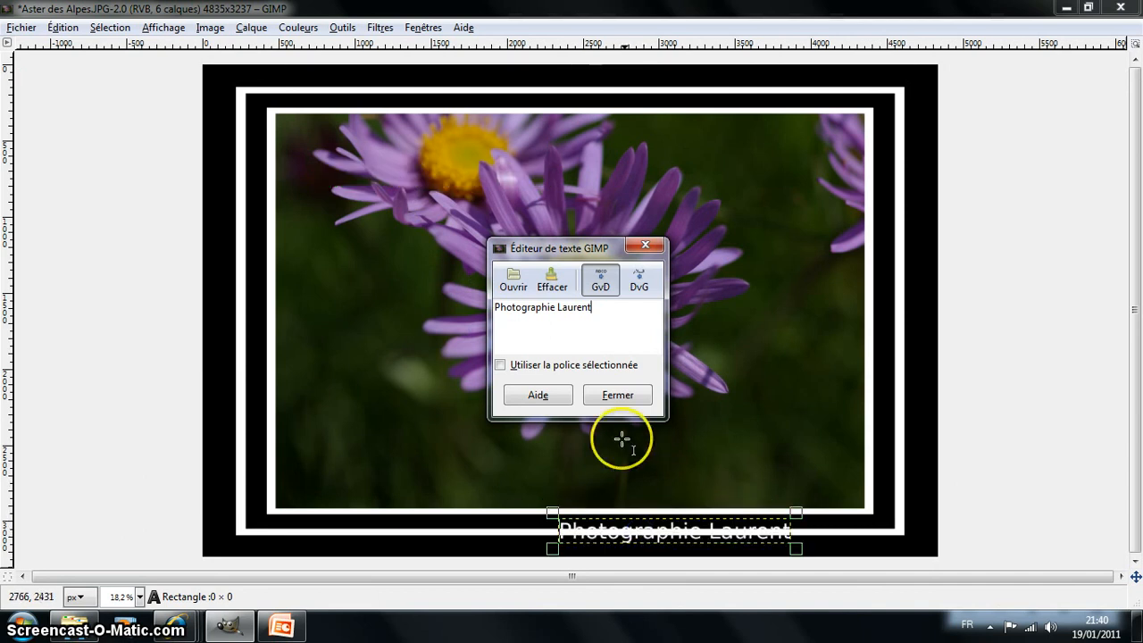
click(629, 398)
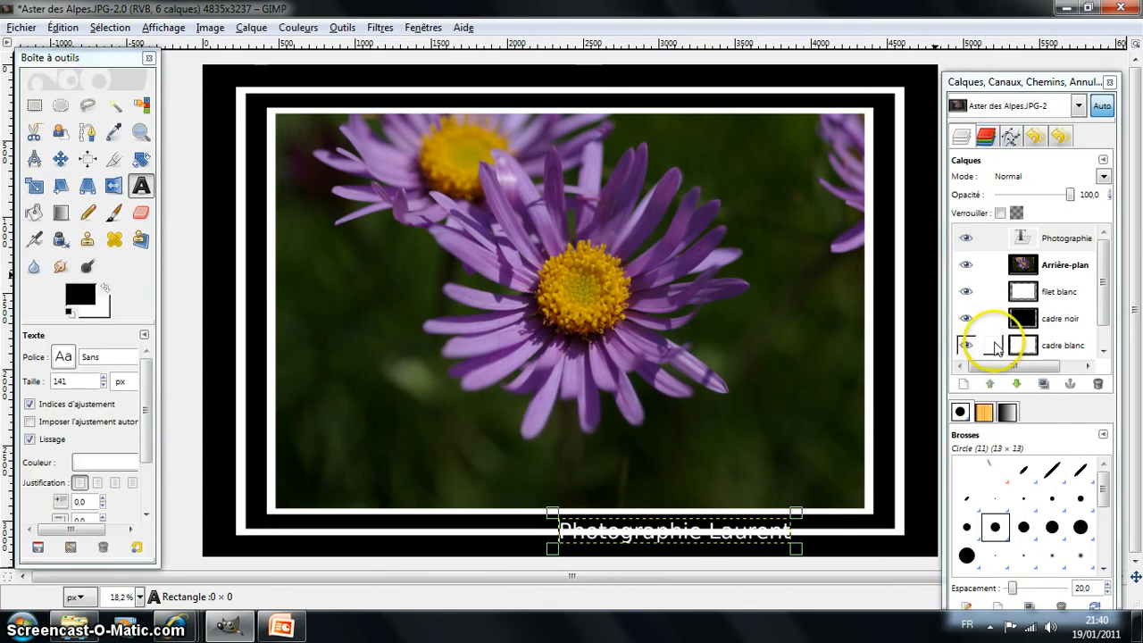
On the cadre blanc layer, erase the white border behind the signature with a rectangular selection from about 2283, 2987 px, and deselect
click(1024, 347)
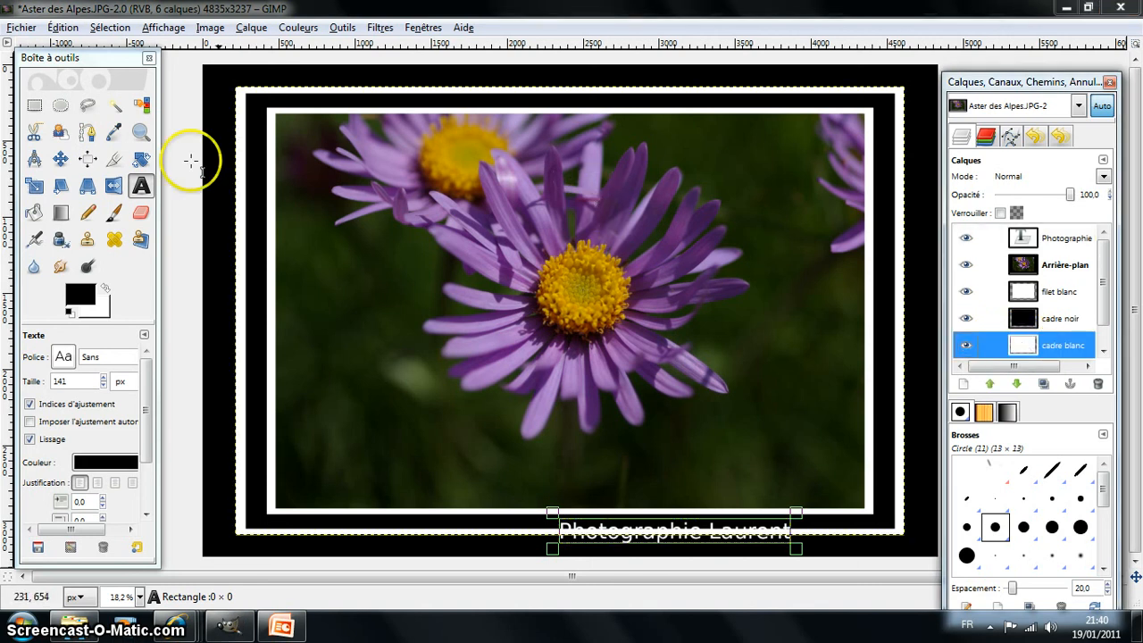
click(34, 107)
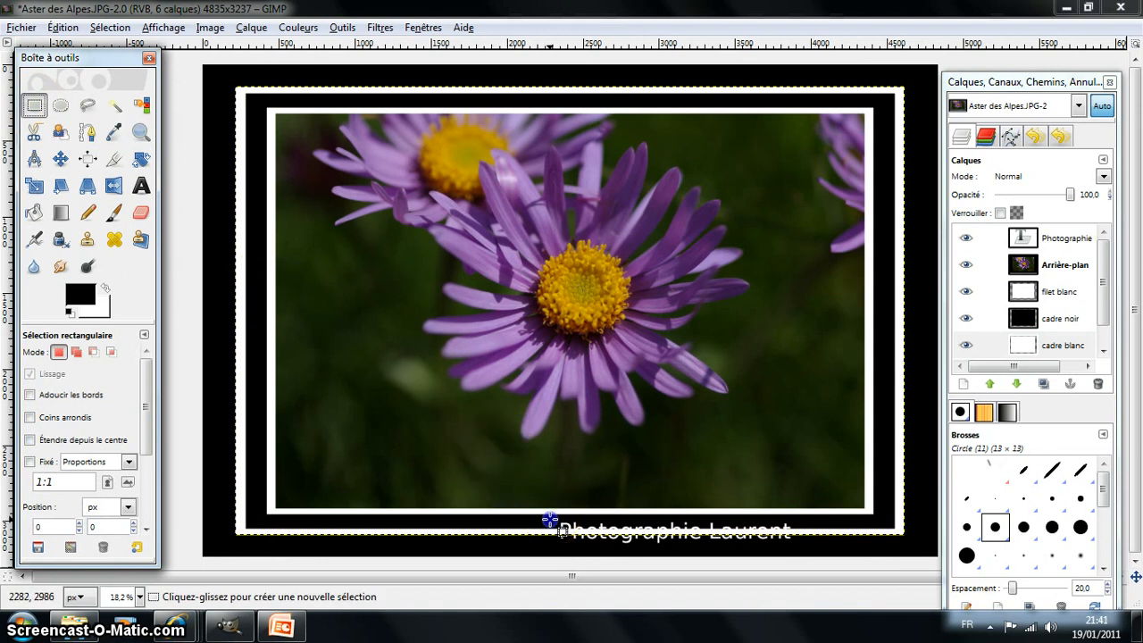
drag(550, 521, 820, 546)
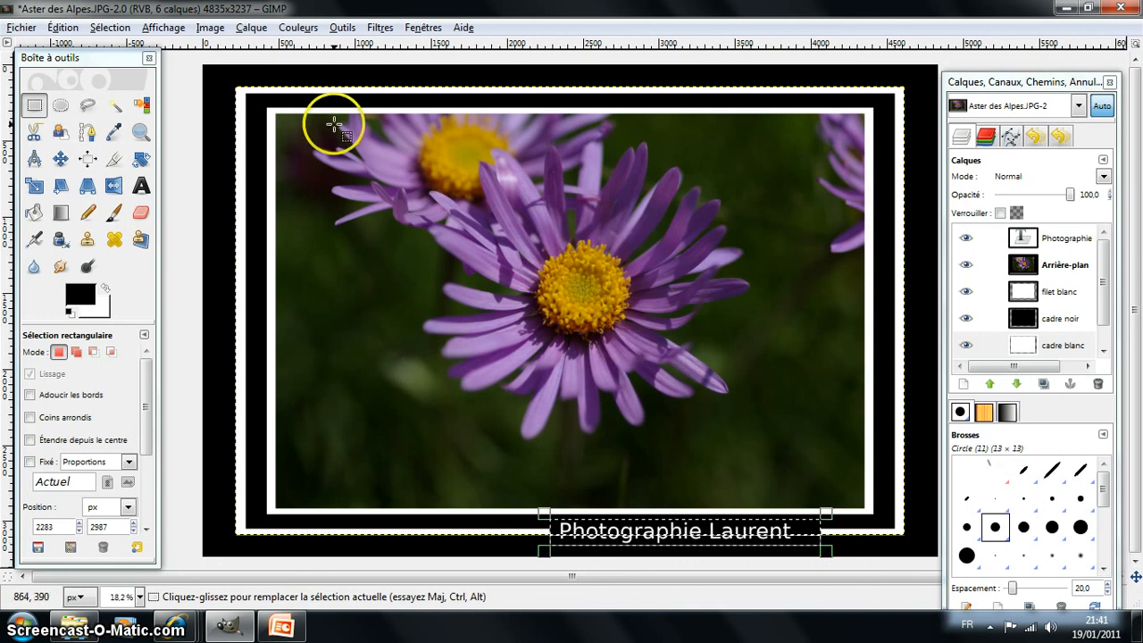
click(114, 27)
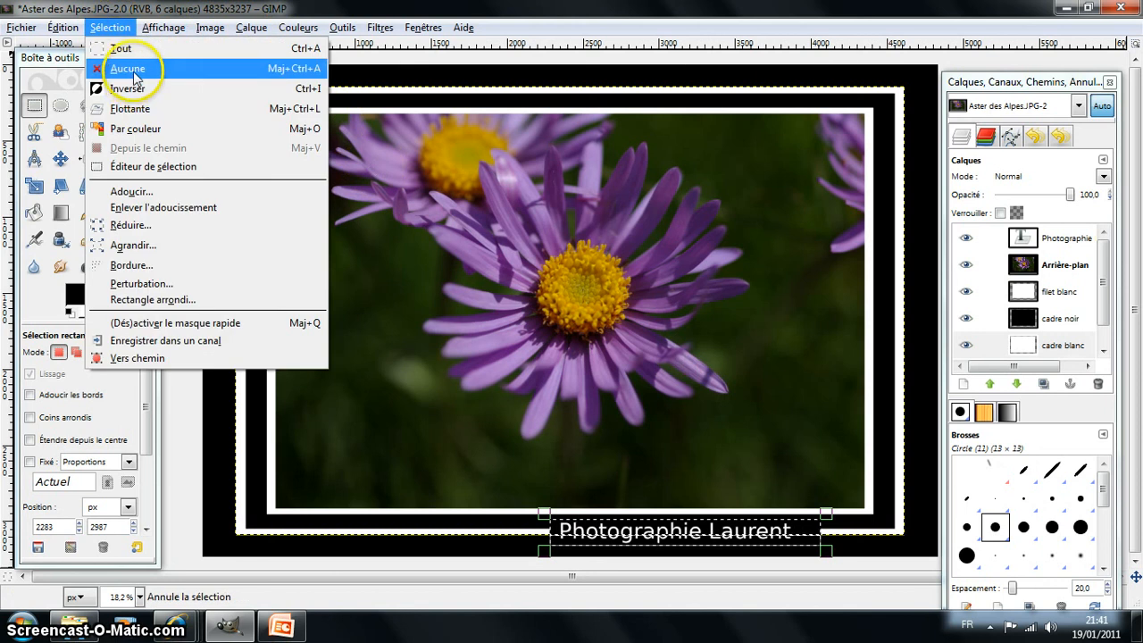
click(134, 74)
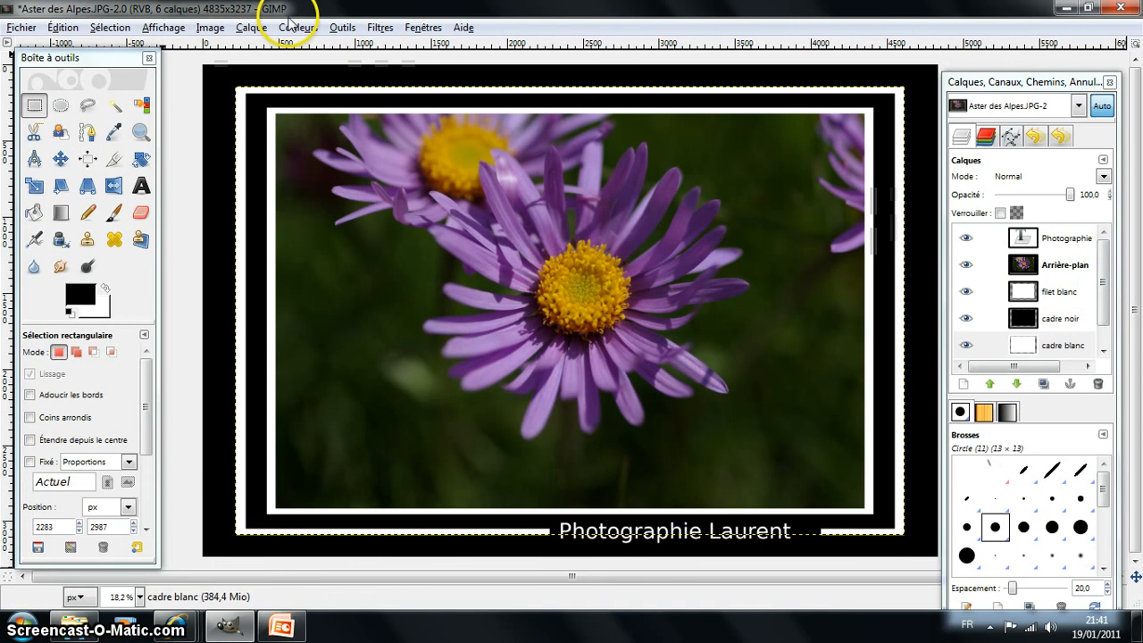
Flatten the image and save it in the Pictures folder under the new name "aster des alpes avec cadre"
click(211, 29)
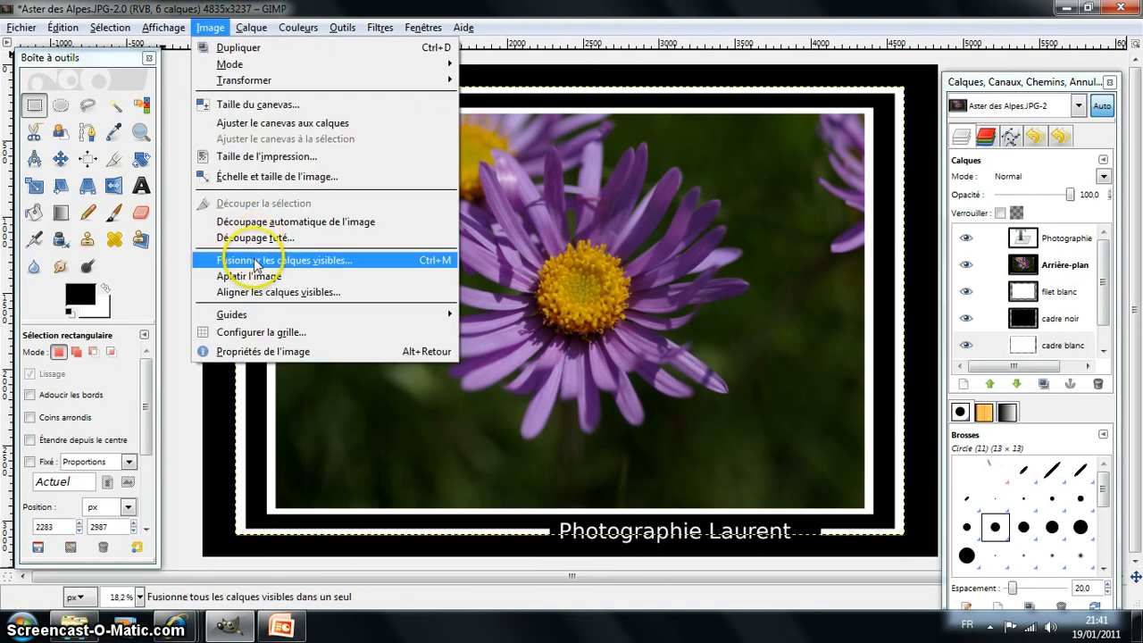
click(253, 280)
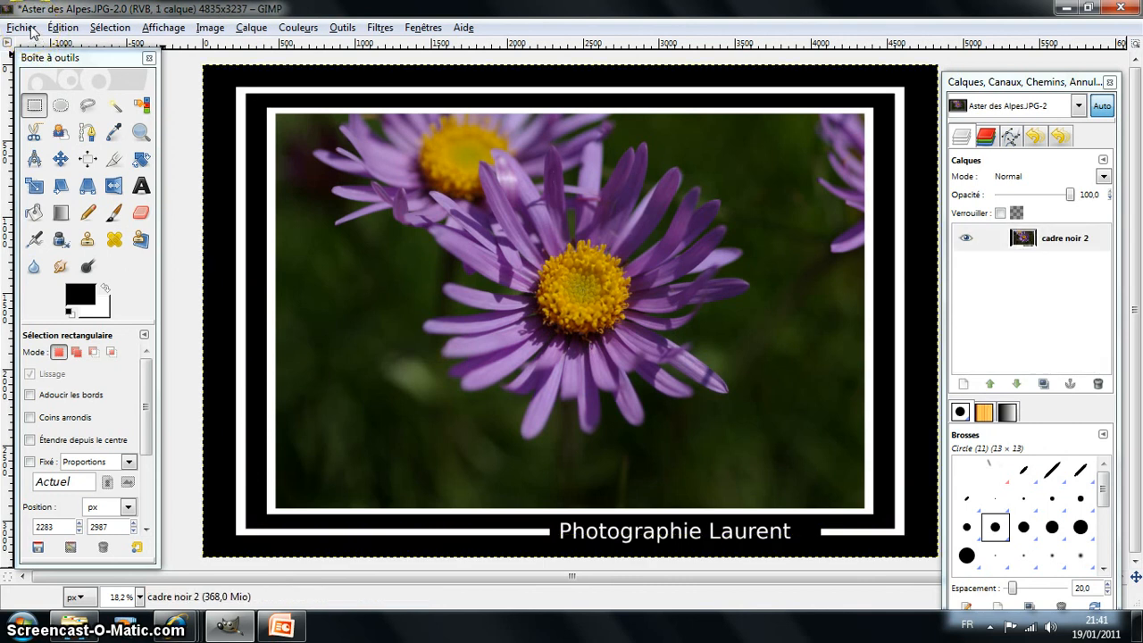
click(21, 27)
click(47, 100)
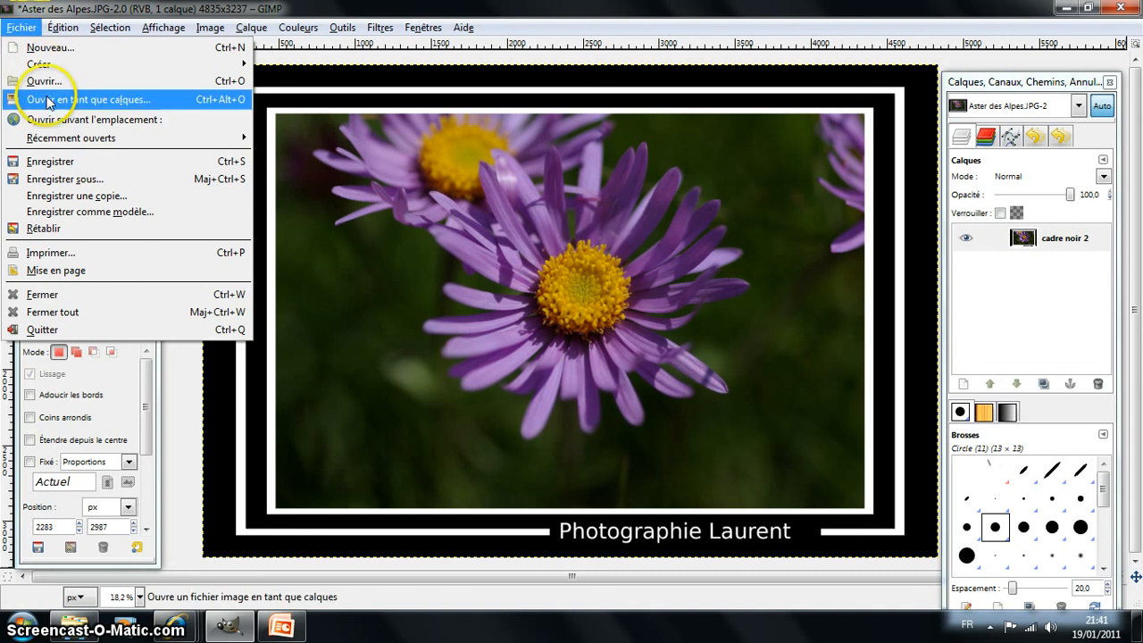
click(61, 181)
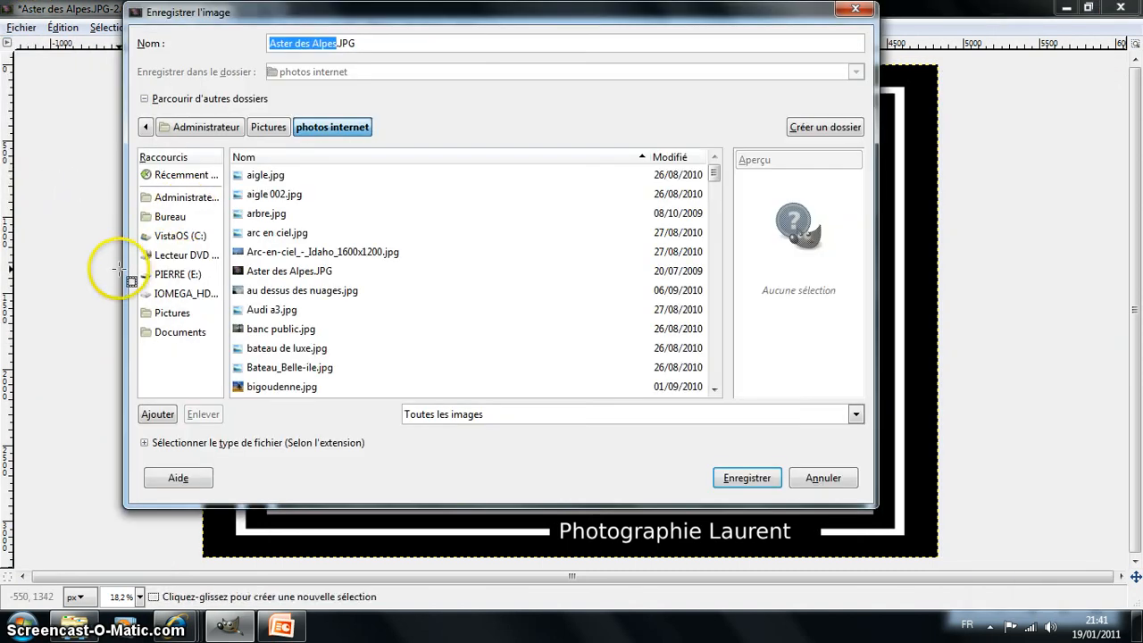
click(172, 320)
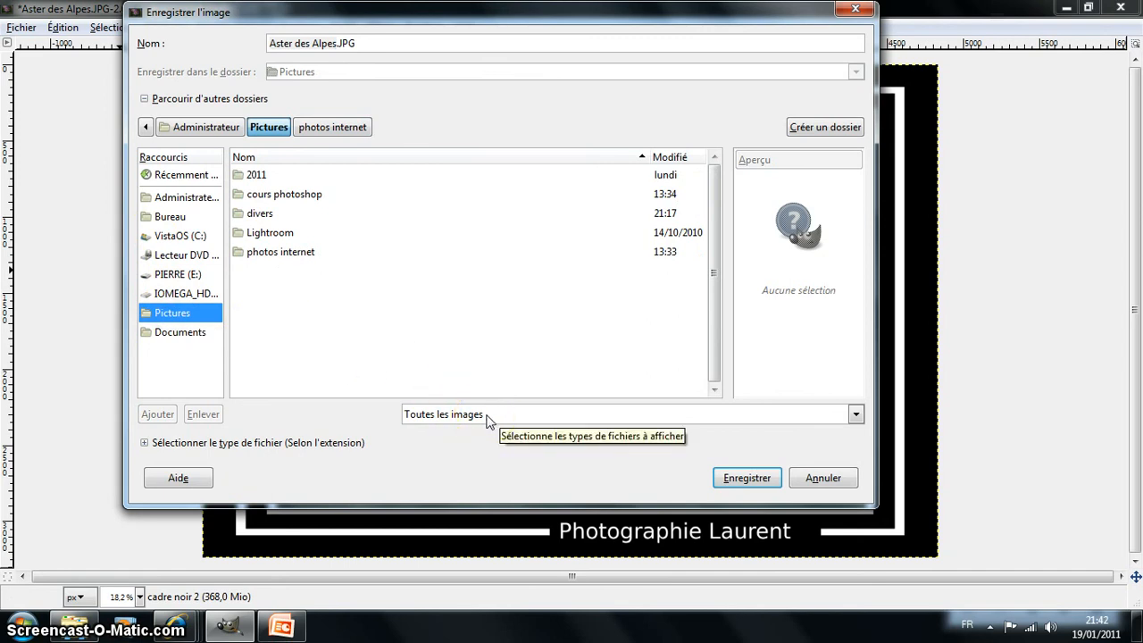
click(296, 102)
drag(357, 45, 246, 39)
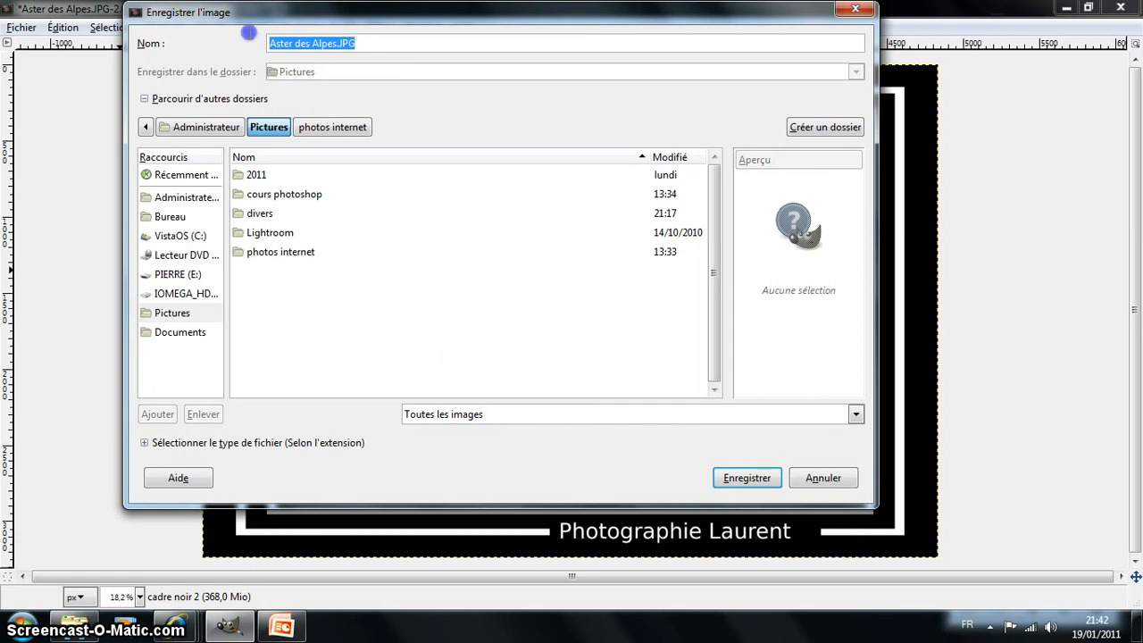
text(ast)
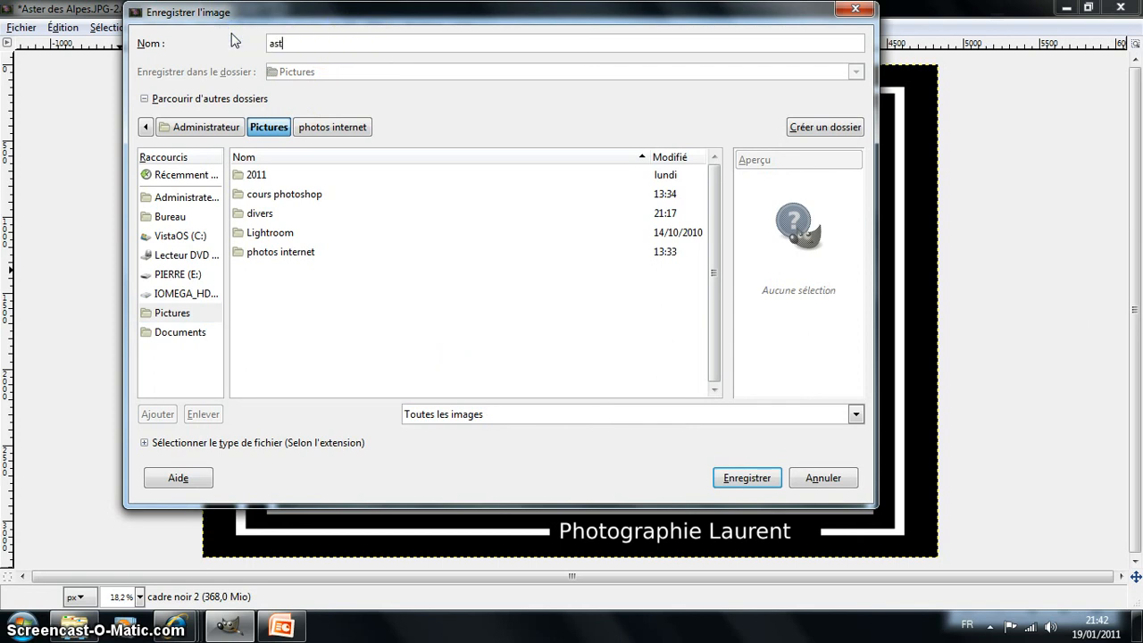
text(er des alpes a)
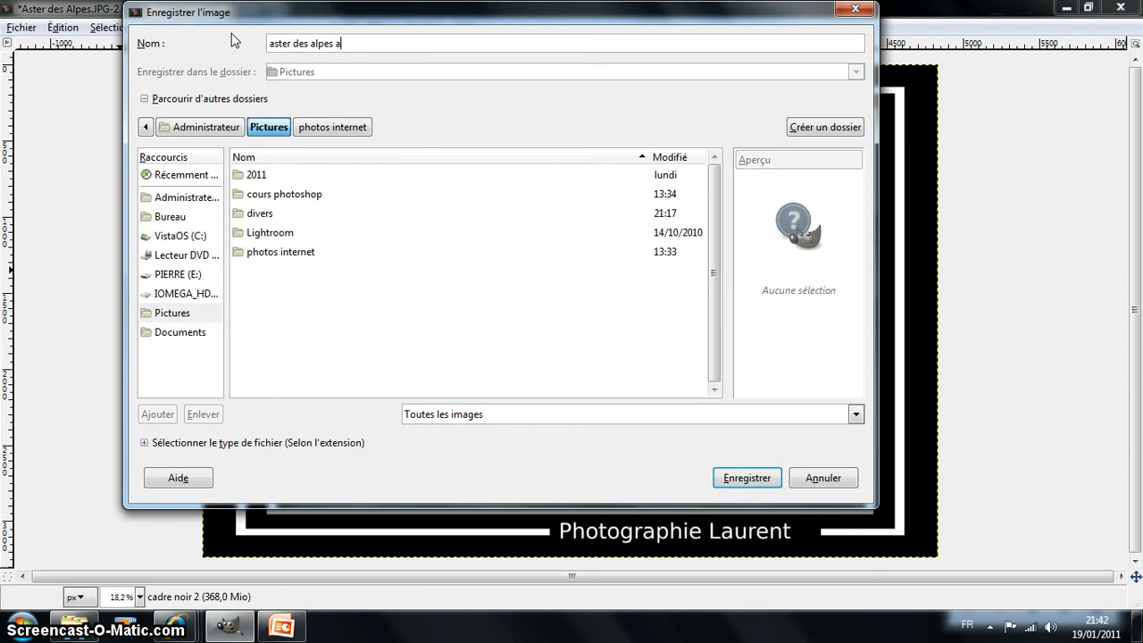
text(vec cadre)
click(750, 480)
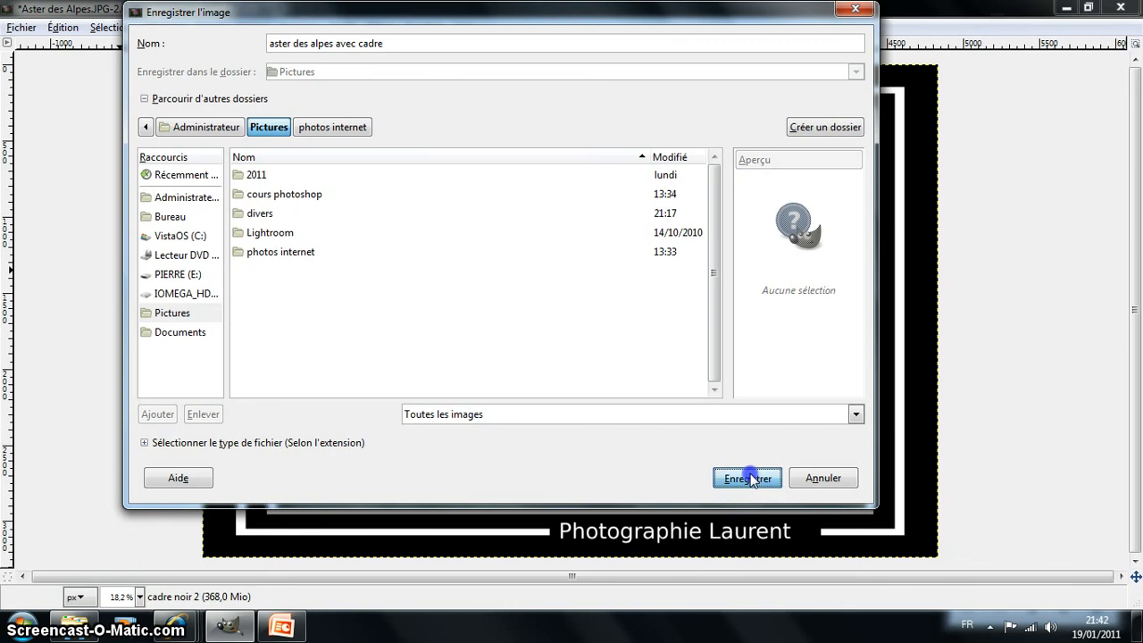